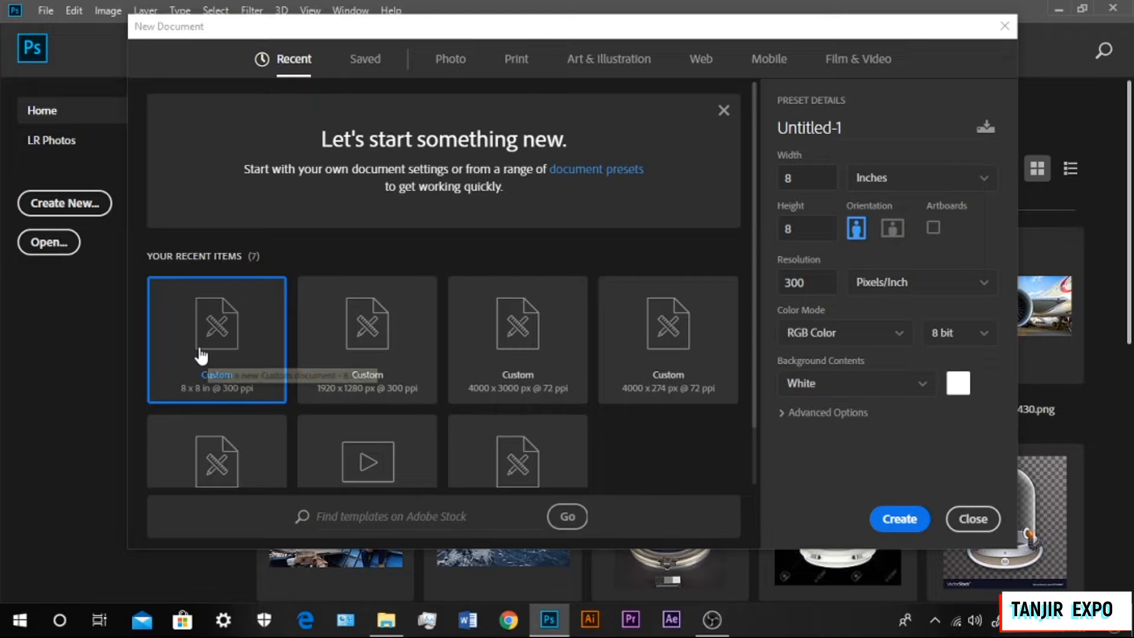
- Create a new 8 x 8 inch RGB document at 300 pixels/inch with a white background and activate the Move tool
left_click(889, 519)
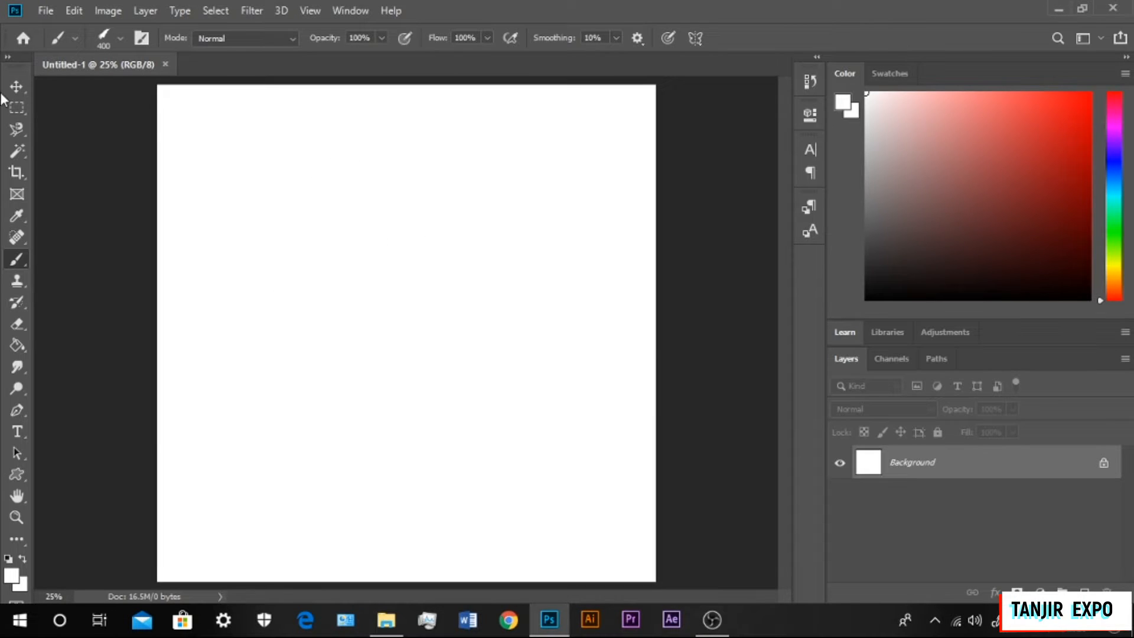
left_click(14, 89)
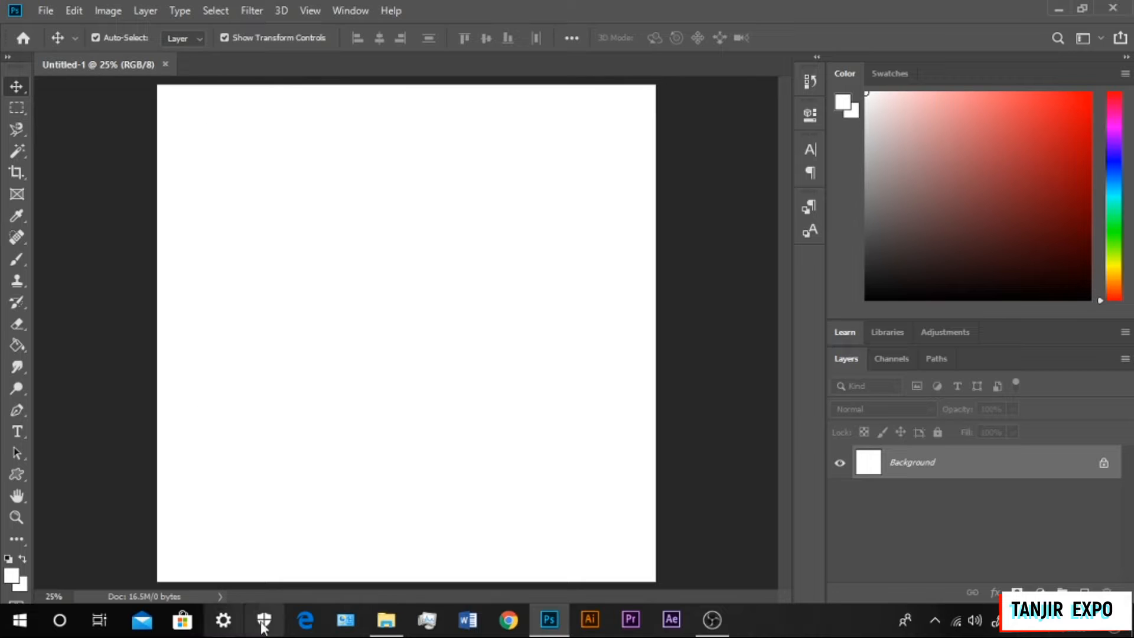
- Open the photo IMG_20181202_121007 from the Desktop's photo shop folder as a separate document
mouse_move(392, 617)
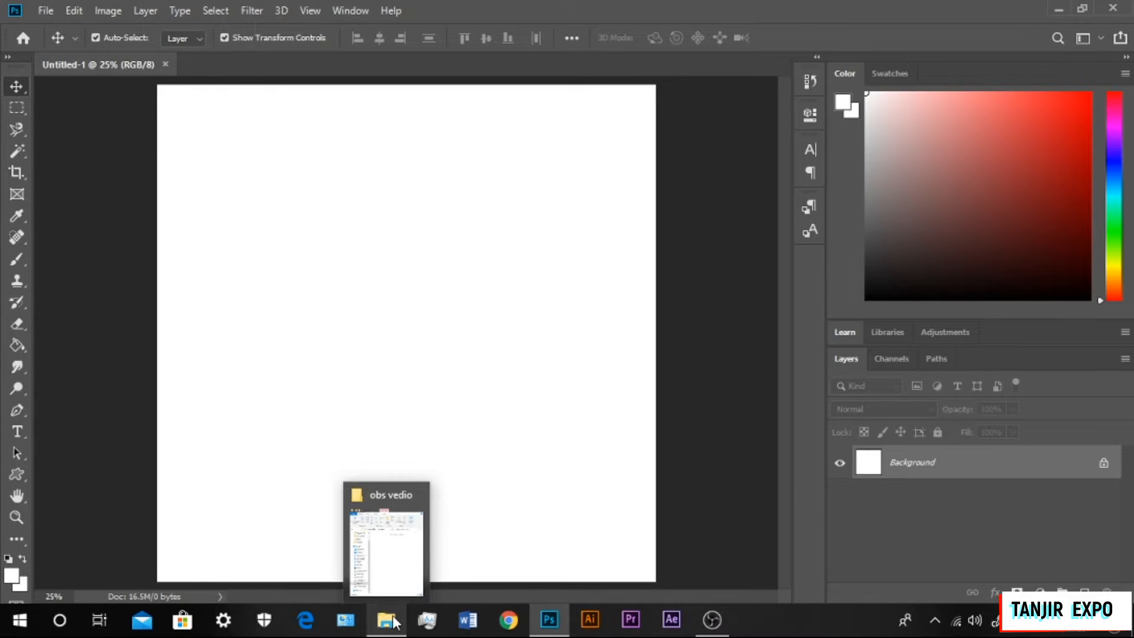
left_click(390, 620)
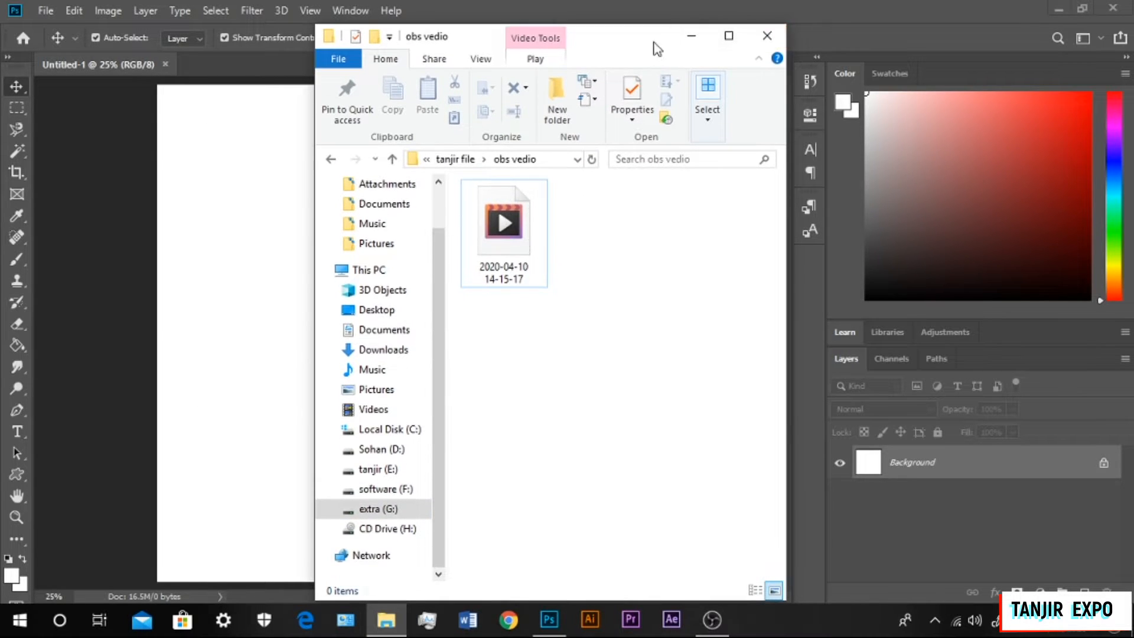
left_click_drag(653, 46, 812, 6)
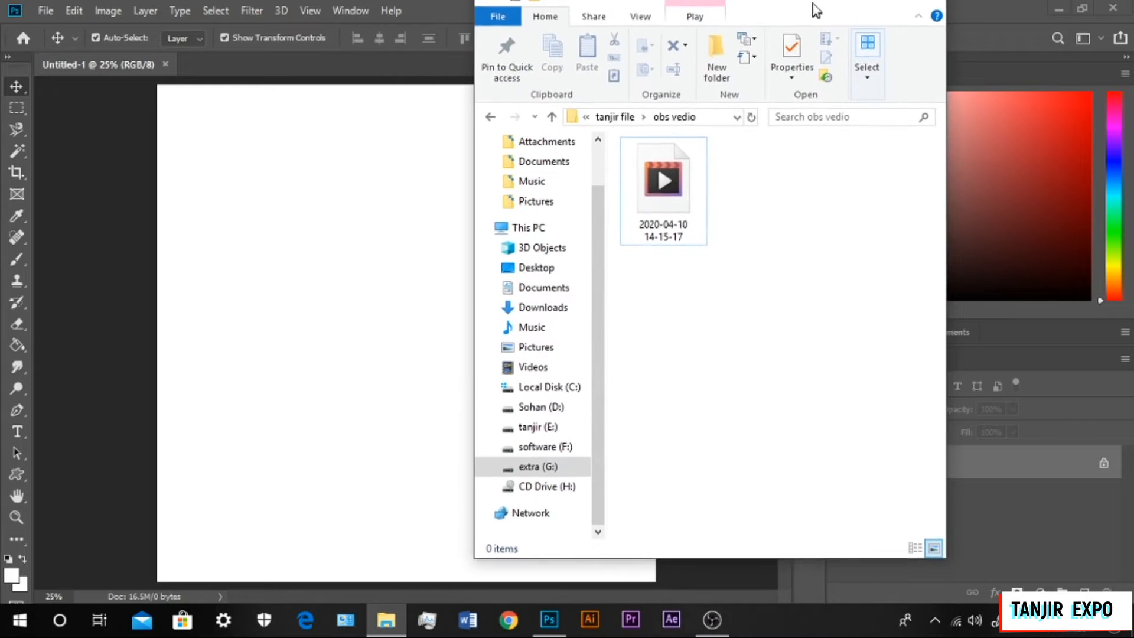
left_click(539, 269)
double_click(685, 197)
left_click(684, 198)
scroll(768, 295, "down", 5)
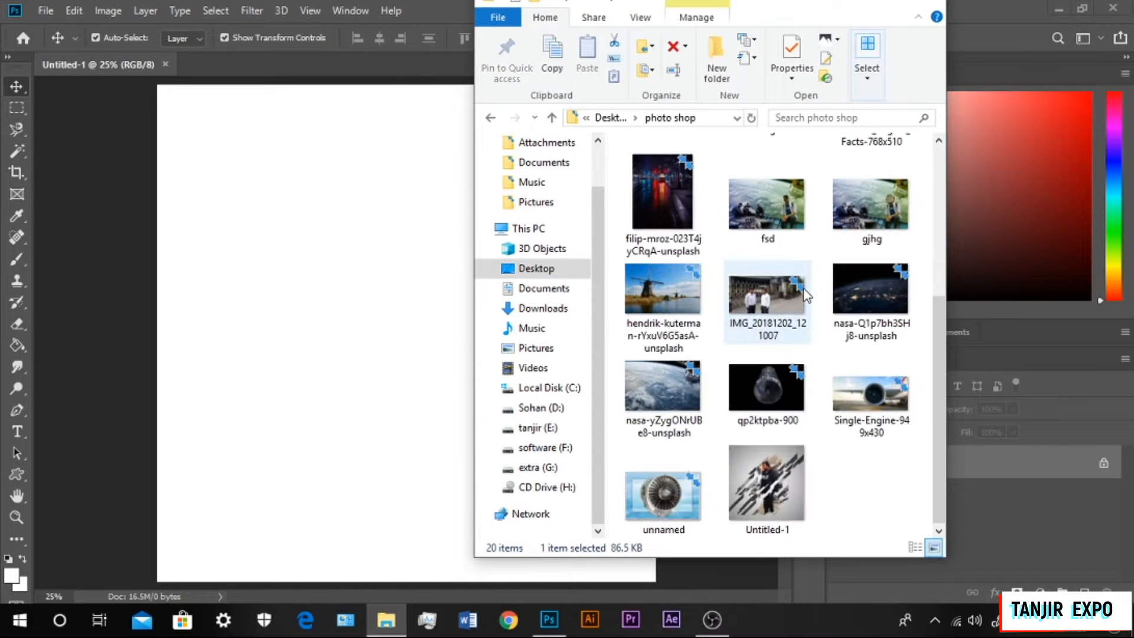
left_click(723, 318)
left_click_drag(722, 318, 260, 66)
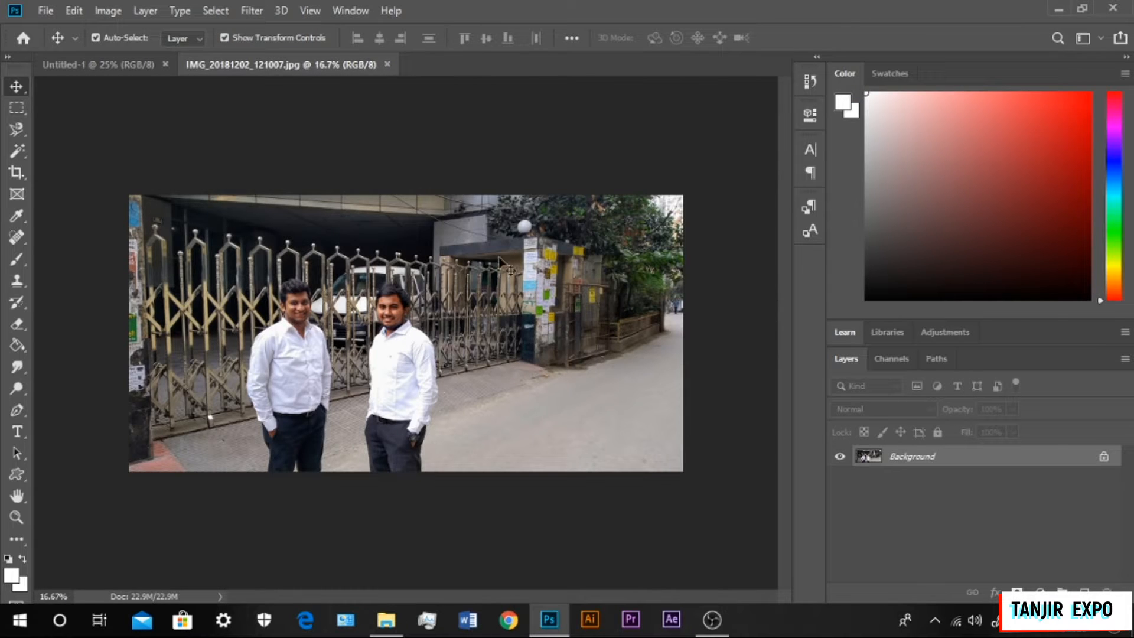
- Start a Pen tool path at the photo's lower edge and trace up the left outline of the left man's trousers
left_click(21, 197)
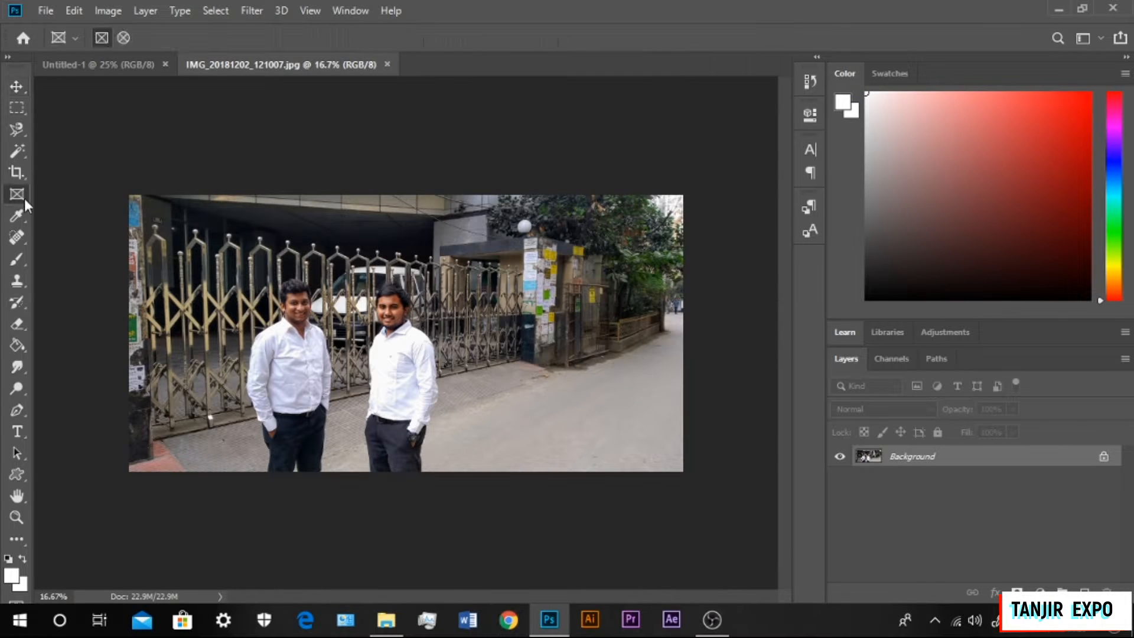
left_click(22, 414)
key("ctrl+plus")
key("ctrl+plus")
key("space")
mouse_move(258, 466)
left_mouse_down()
mouse_move(566, 437)
mouse_move(439, 485)
left_mouse_up()
key("g")
key("space")
left_click_drag(361, 398, 554, 205)
key("ctrl+plus")
key("ctrl+plus")
key("space")
left_click_drag(509, 450, 394, 341)
key("ctrl+plus")
key("ctrl+plus")
key("ctrl+plus")
left_click_drag(534, 514, 387, 409)
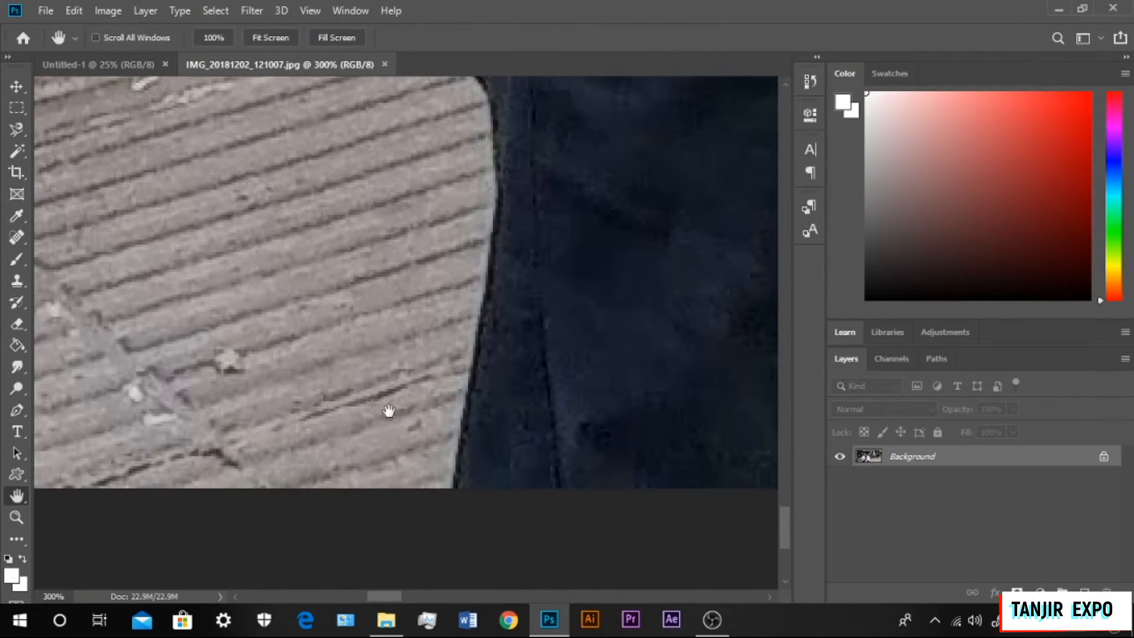
left_click(451, 487)
left_click(493, 110)
key("space")
left_click_drag(493, 112, 482, 322)
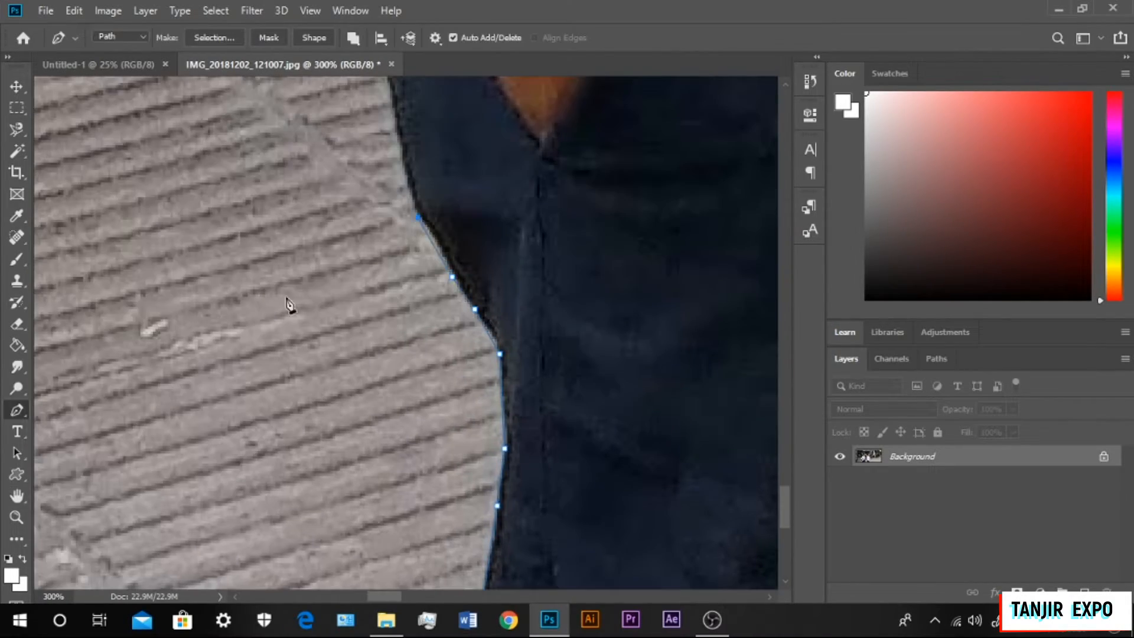
- Continue the path up the left man's hip, past the trouser pocket
key("space")
left_click_drag(286, 299, 369, 541)
left_click(480, 346)
left_click(469, 262)
left_click(452, 152)
left_click(449, 100)
- Trace the path around the shirt cuff and along the forearm folds on the man's left outline
key("space")
left_click_drag(427, 90, 531, 491)
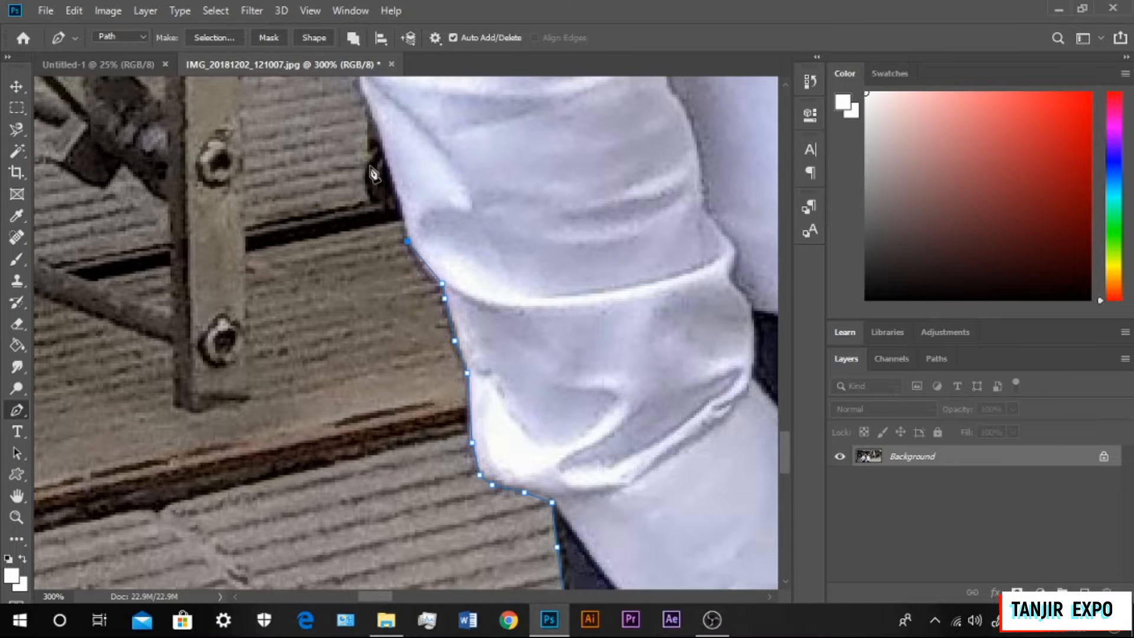
left_click(385, 157)
left_click(362, 86)
key("space")
left_click_drag(362, 88, 477, 348)
left_click(477, 332)
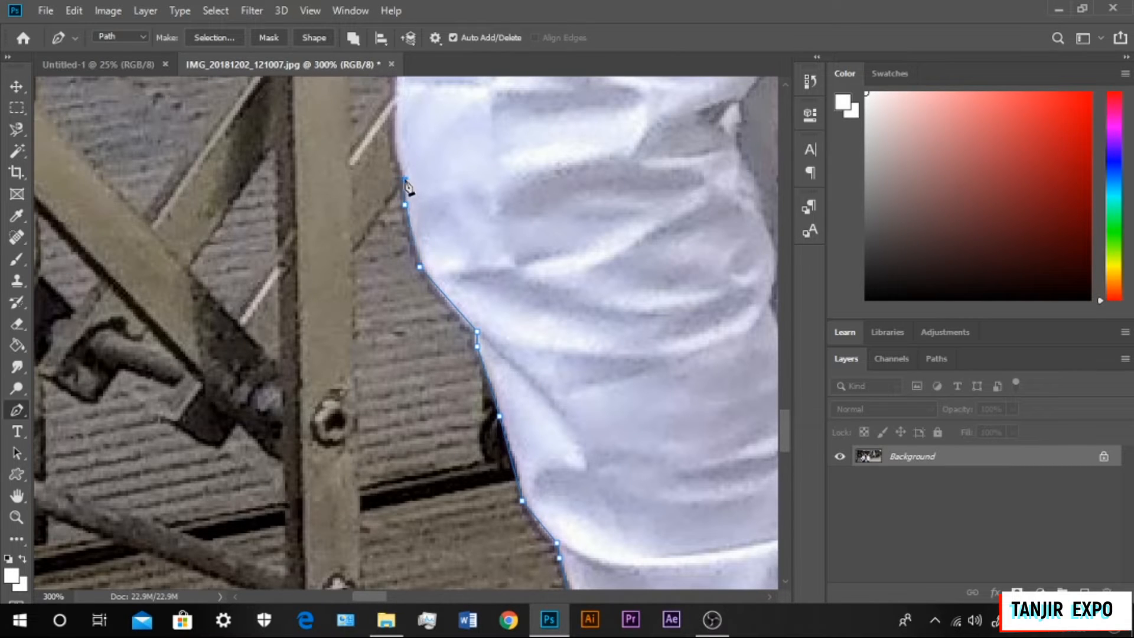
- Extend the path up the left outline of the shirt sleeve, past the elbow to the upper arm
key("space")
left_click_drag(406, 180, 442, 327)
left_click(432, 306)
left_click(432, 256)
left_click(432, 209)
left_click(446, 160)
key("space")
left_click_drag(453, 92, 471, 350)
left_click(465, 340)
left_click(465, 277)
left_click(499, 208)
left_click(500, 140)
- Trace the path up the upper arm and across the shoulder to the base of the shirt collar
key("space")
left_click_drag(501, 87, 533, 489)
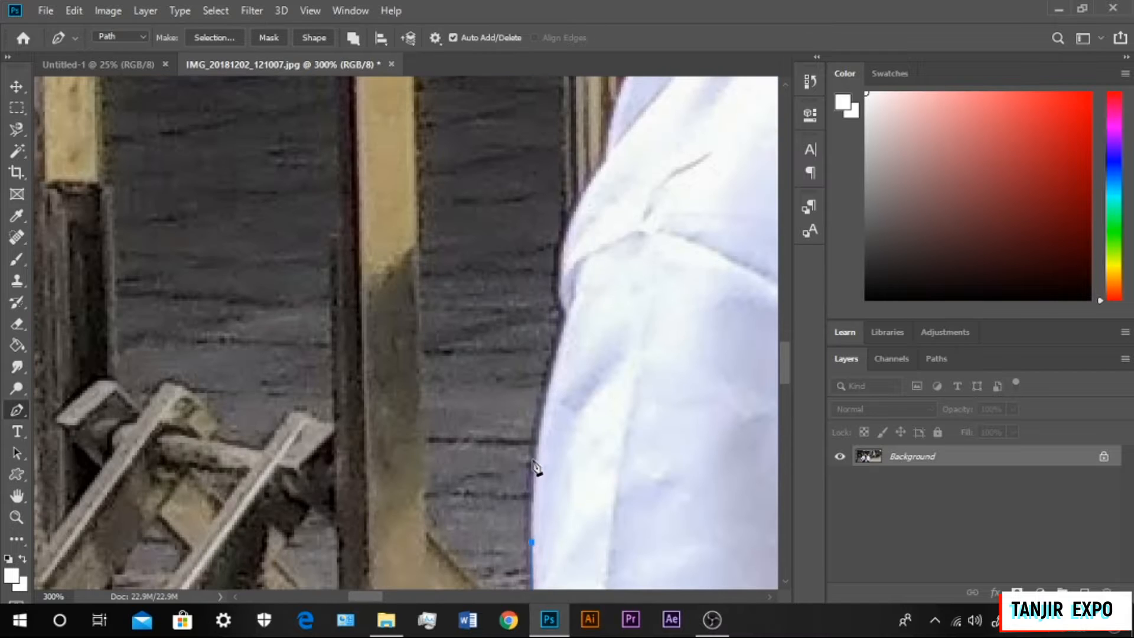
key("space")
left_click_drag(612, 165, 480, 442)
left_click(477, 433)
left_click(478, 398)
left_click(495, 352)
key("space")
left_click_drag(726, 118, 458, 361)
left_click(437, 404)
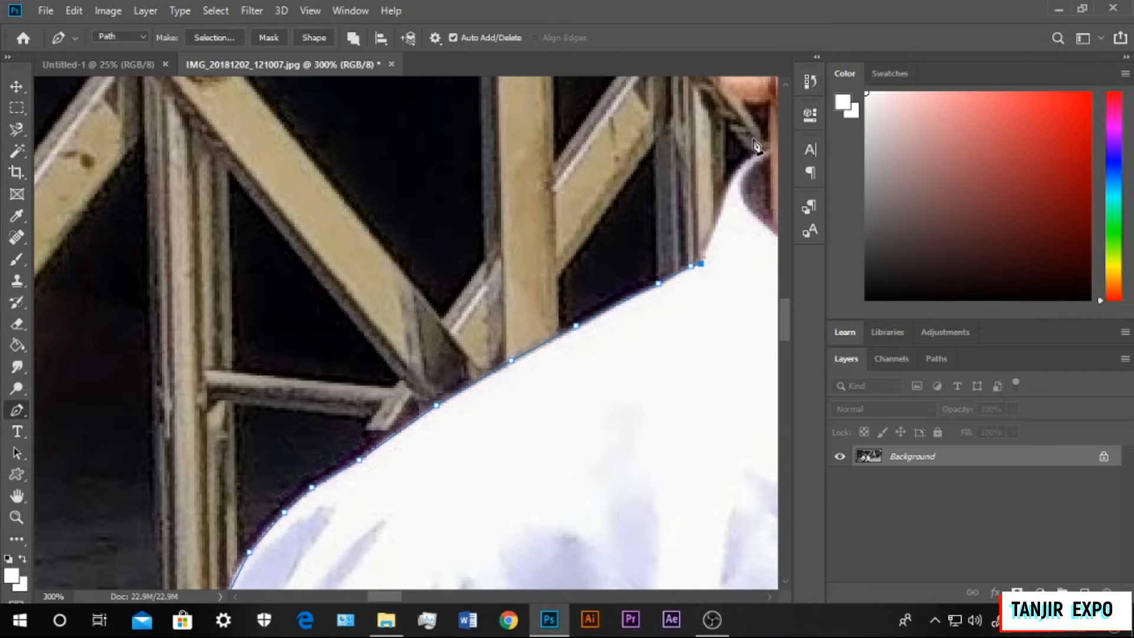
- Continue the path around the shirt collar and neck to the underside of the earlobe
left_click(736, 168)
left_click(764, 153)
key("space")
left_click_drag(768, 139, 469, 351)
key("ctrl+plus")
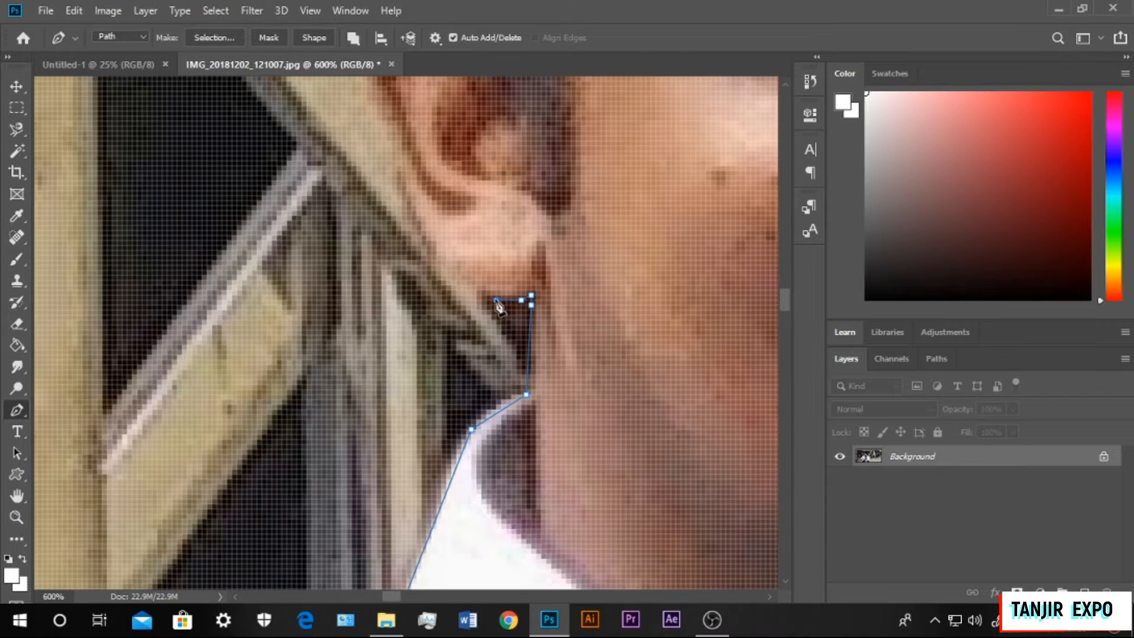
left_click(490, 307)
left_click(466, 310)
left_click(440, 297)
left_click(425, 279)
- Trace the path around the outer ear and up the side of the hair
key("space")
left_click_drag(409, 86, 370, 374)
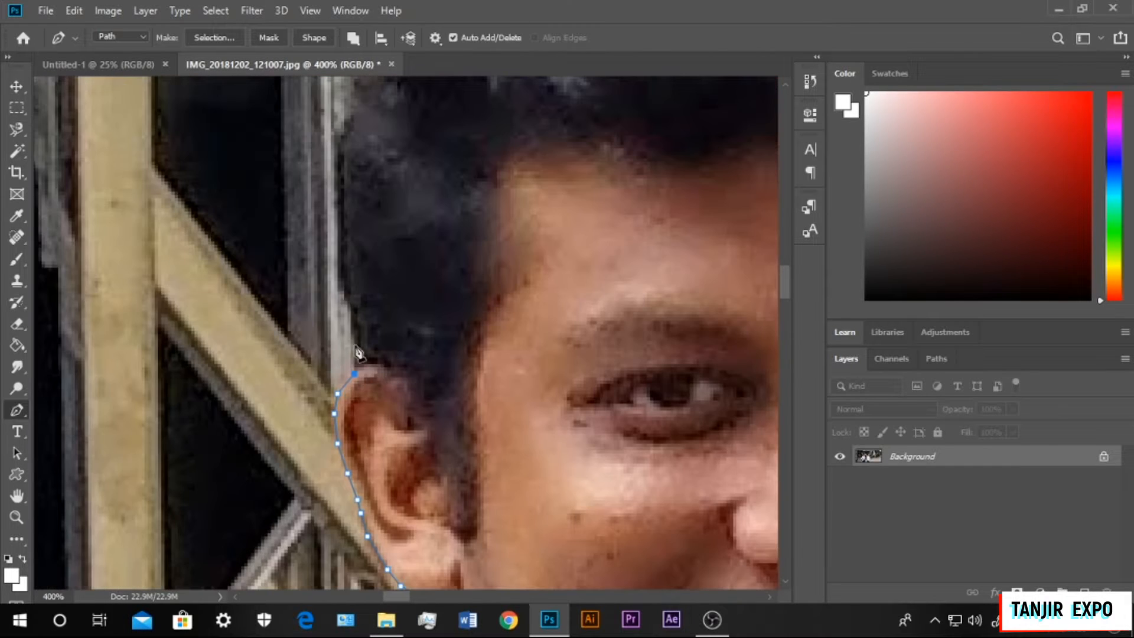
left_click(337, 208)
left_click(334, 138)
- Follow the uneven hairline with closely spaced anchor points up to the crown of the head
key("space")
left_click_drag(333, 138, 346, 270)
left_click(359, 246)
left_click(356, 213)
left_click(365, 190)
left_click(372, 173)
left_click(423, 151)
left_click(456, 148)
left_click(491, 129)
- Trace the path across the top of the hair to the start of its right slope
key("space")
left_click_drag(539, 126, 456, 353)
left_click(508, 288)
left_click_drag(571, 300, 356, 334)
left_click(470, 350)
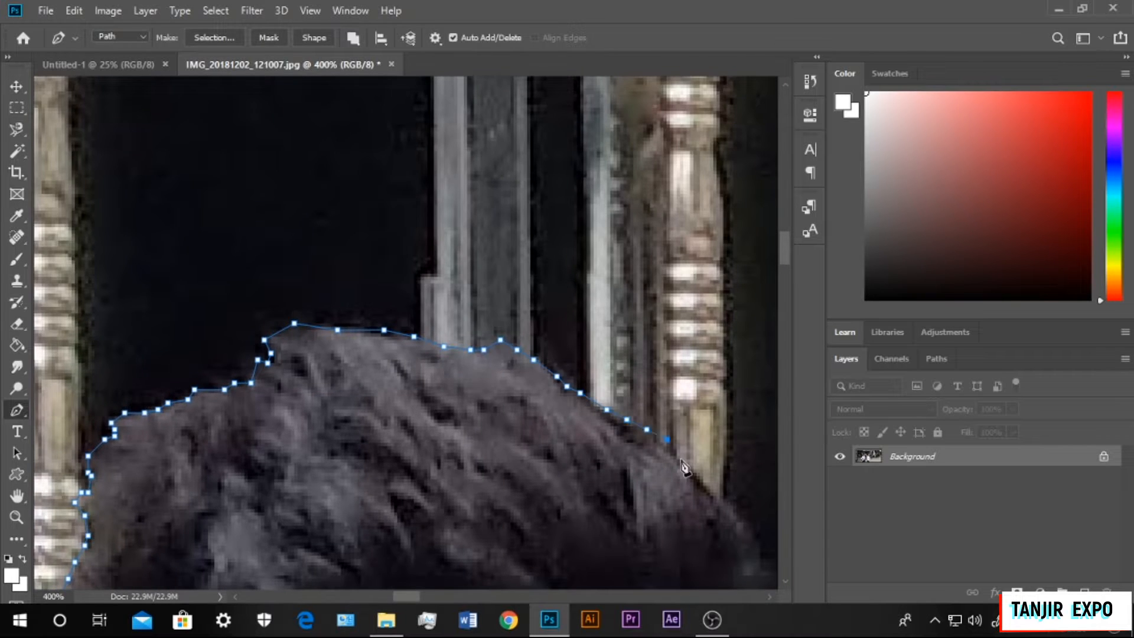
left_click(666, 441)
- Extend the path down the right side of the hair to the temple
left_click_drag(676, 454, 416, 311)
left_click(501, 405)
left_click(525, 511)
left_click_drag(529, 541, 451, 339)
left_click(451, 400)
left_click_drag(457, 458, 419, 225)
left_click(405, 306)
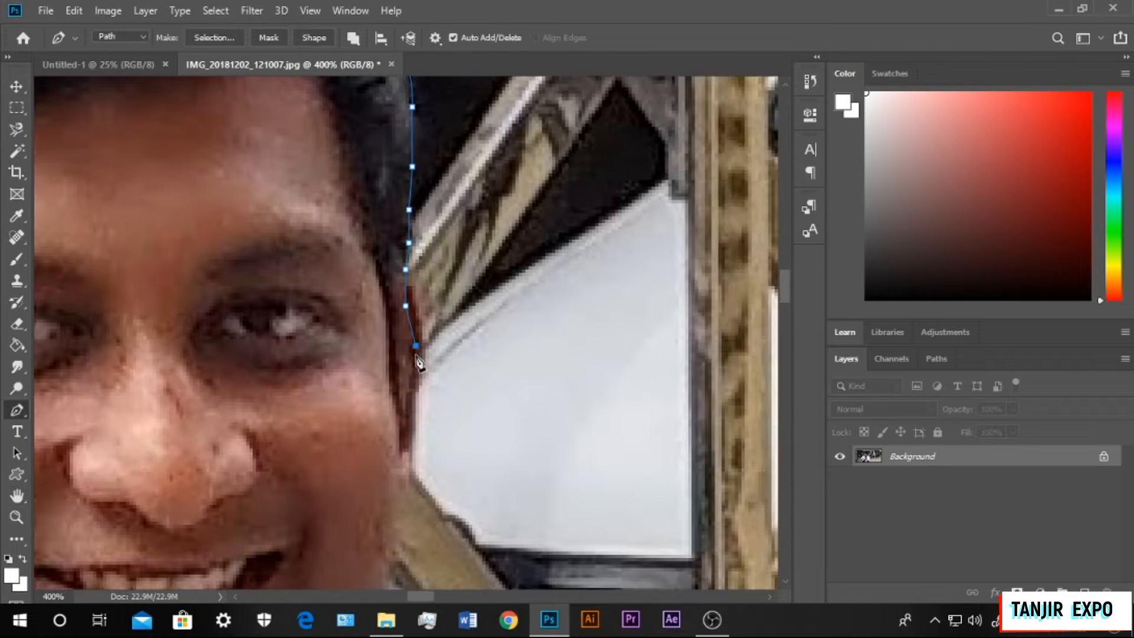
- Trace the path past the right-side ear and down the man's jaw line
left_click(401, 449)
left_click_drag(405, 472, 364, 219)
left_click(355, 251)
left_click(349, 295)
left_click(336, 358)
- Continue the path from the neck along the collar and over the right-side shoulder
left_click_drag(338, 362, 457, 222)
left_click_drag(679, 472, 309, 245)
left_click_drag(708, 295, 708, 378)
left_click(304, 299)
left_click_drag(599, 523, 416, 189)
left_click(466, 313)
left_click(488, 385)
- Trace the path down the outer edge of the right-side upper sleeve to the elbow fold
left_click_drag(488, 385, 448, 89)
left_click(420, 128)
left_click(450, 221)
left_click(476, 374)
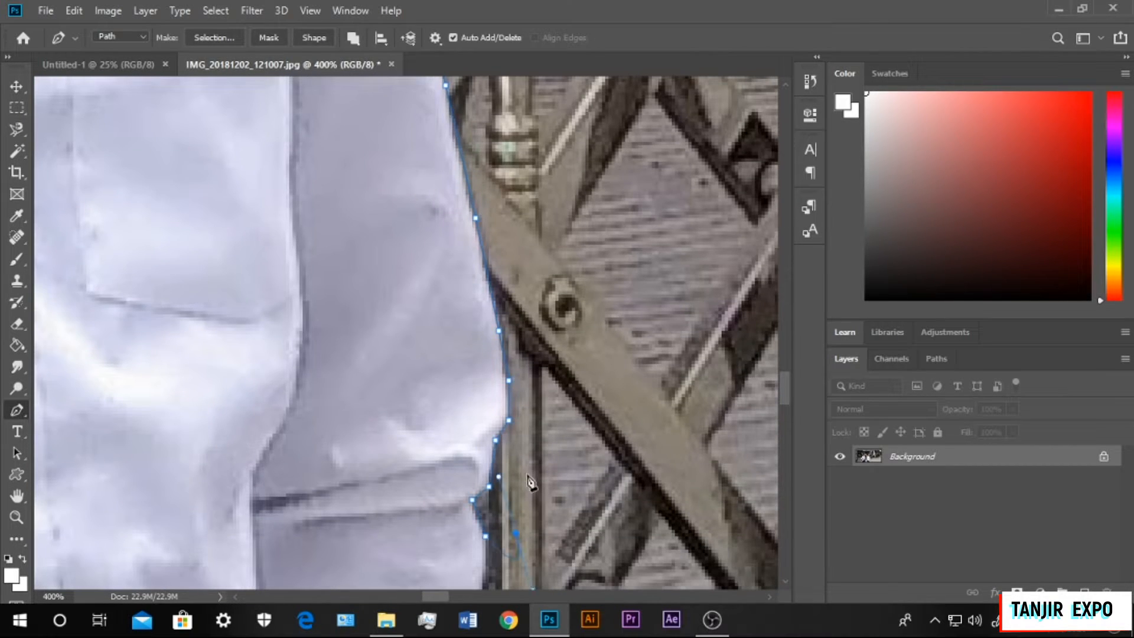
- Extend the path down the right-side forearm sleeve to the folds above the wrist
left_click_drag(531, 483, 449, 138)
left_click(396, 267)
left_click(388, 328)
left_click(385, 399)
left_click(385, 471)
left_click_drag(435, 425, 423, 167)
left_click(361, 266)
left_click(333, 335)
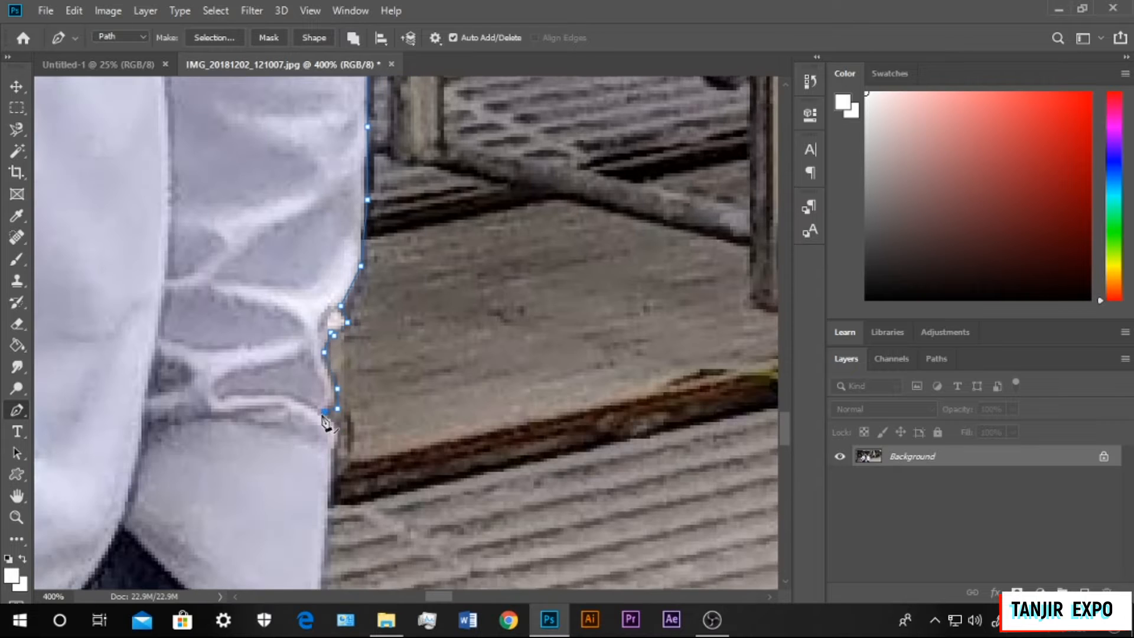
- Trace the path around the end of the right-side sleeve and onto the outer edge of the trousers
left_click_drag(354, 531, 380, 227)
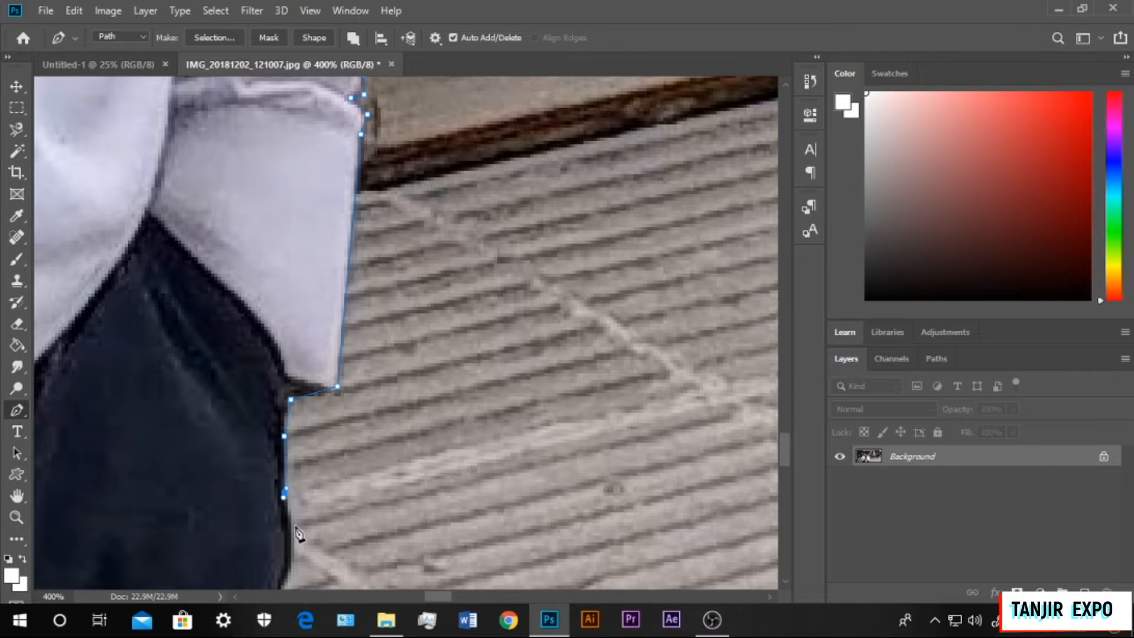
left_click(296, 544)
left_click_drag(349, 524, 364, 209)
left_click(284, 405)
left_click(260, 543)
left_click_drag(322, 561, 378, 188)
left_click(329, 227)
left_click(323, 330)
- Continue the path down the right-side trouser leg to just past the photo's lower edge
left_click_drag(366, 425, 399, 224)
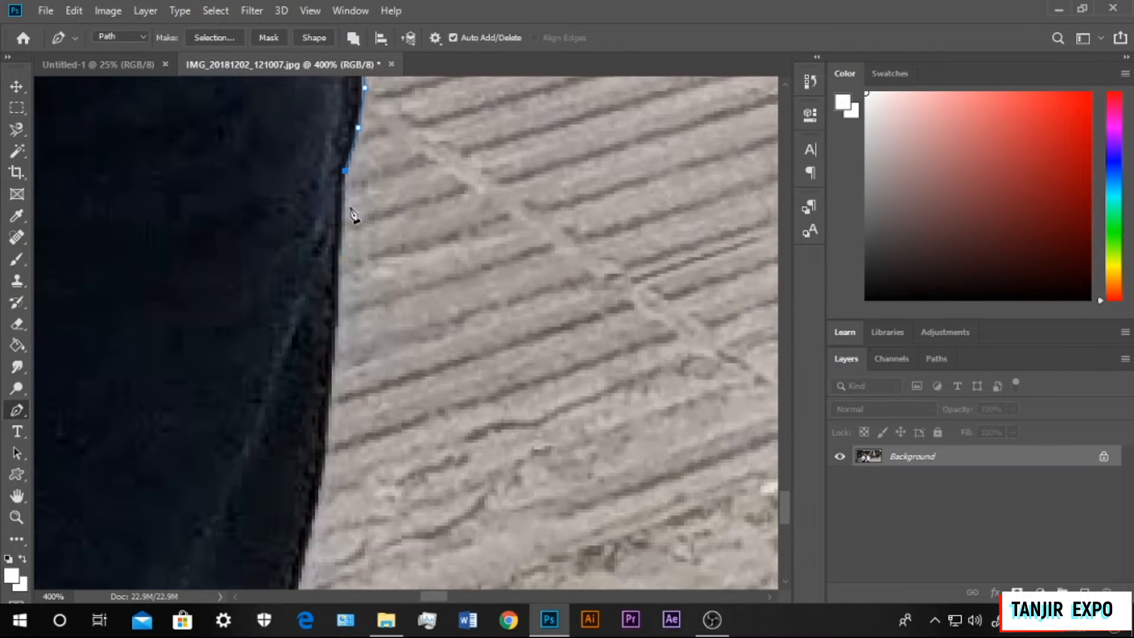
left_click(350, 210)
left_click(336, 321)
left_click(424, 323)
left_click(391, 400)
left_click(357, 438)
- Close the path below the photo's lower edge and make a selection from it
key("ctrl+minus")
key("ctrl+minus")
key("ctrl+minus")
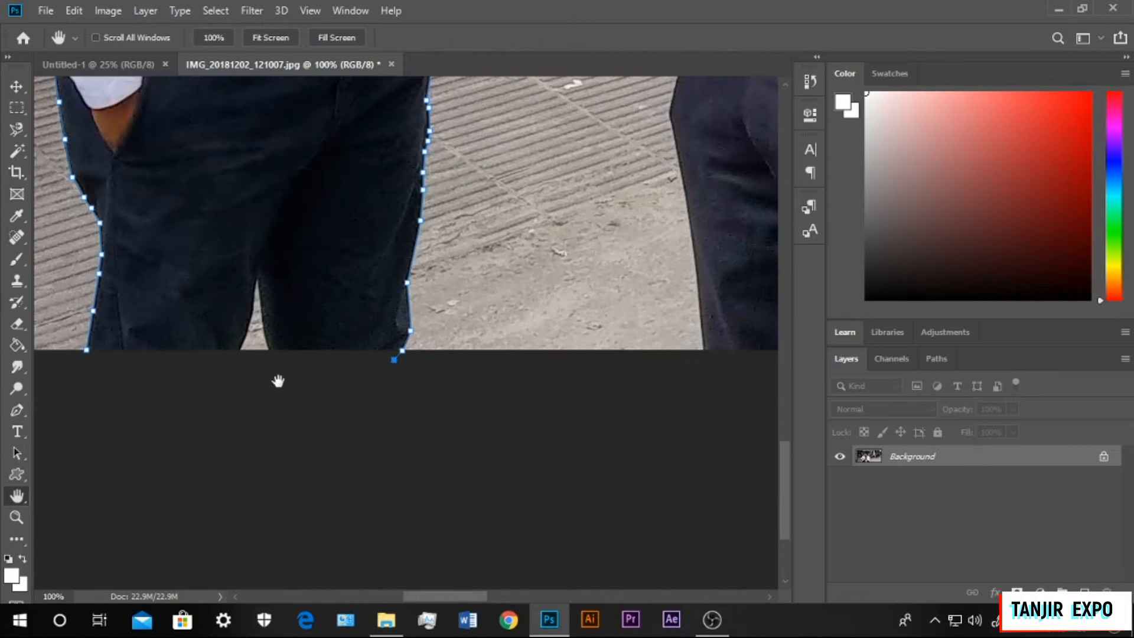
left_click(294, 402)
left_click(168, 400)
scroll(533, 221, "up", 5)
right_click(480, 248)
left_click(532, 304)
key("Return")
right_click(291, 194)
left_click(204, 232)
scroll(416, 240, "up", 1)
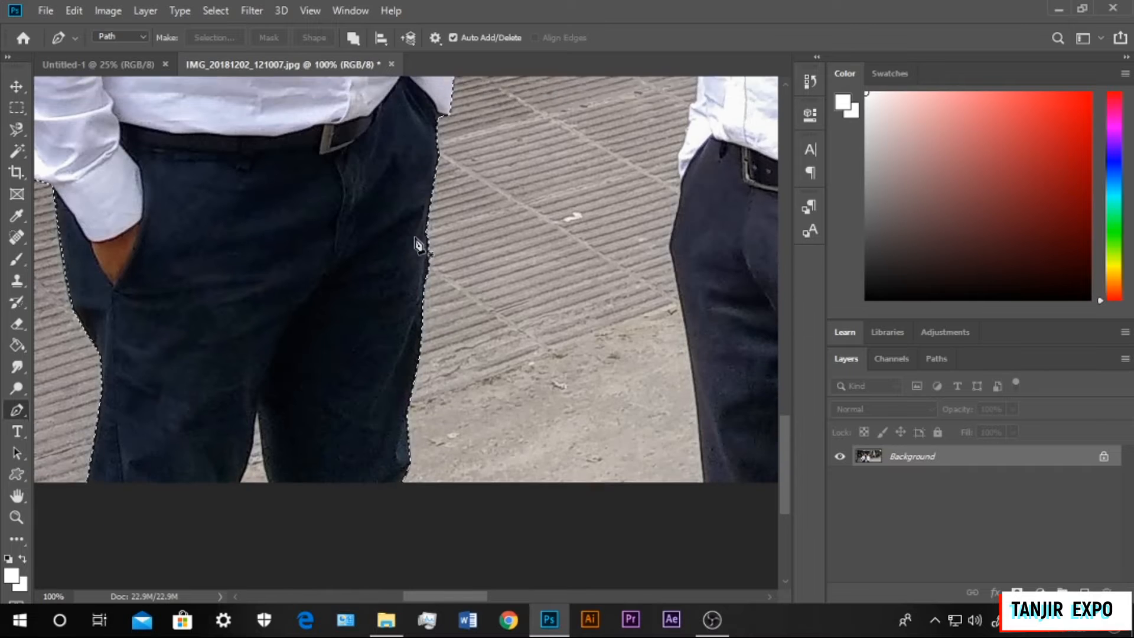
scroll(418, 245, "up", 3)
right_click(273, 191)
right_click(294, 305)
right_click(352, 183)
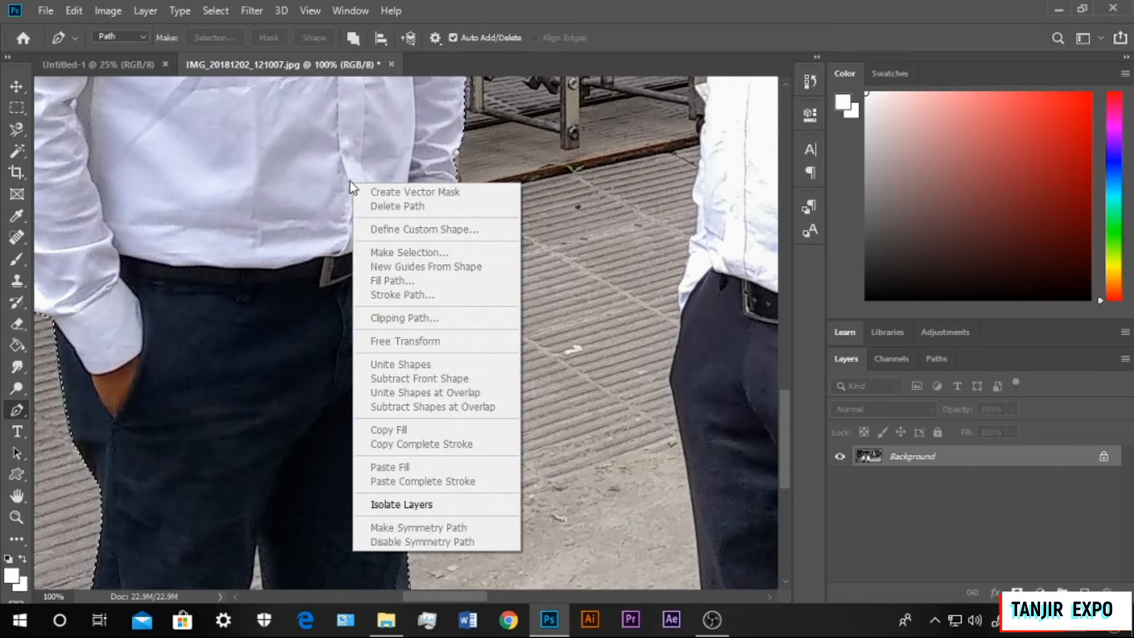
- Copy the selected man onto a new layer and hide the original Background layer
left_click(298, 319)
key("ctrl+j")
left_click(839, 478)
key("ctrl+minus")
key("ctrl+minus")
key("ctrl+minus")
key("ctrl+minus")
scroll(431, 149, "up", 3)
- Open the night street photo filip-mroz-023T4jyCRqA-unsplash.jpg as a separate document, then return to the cut-out document
left_click(386, 620)
left_click_drag(670, 195, 454, 71)
left_click(354, 64)
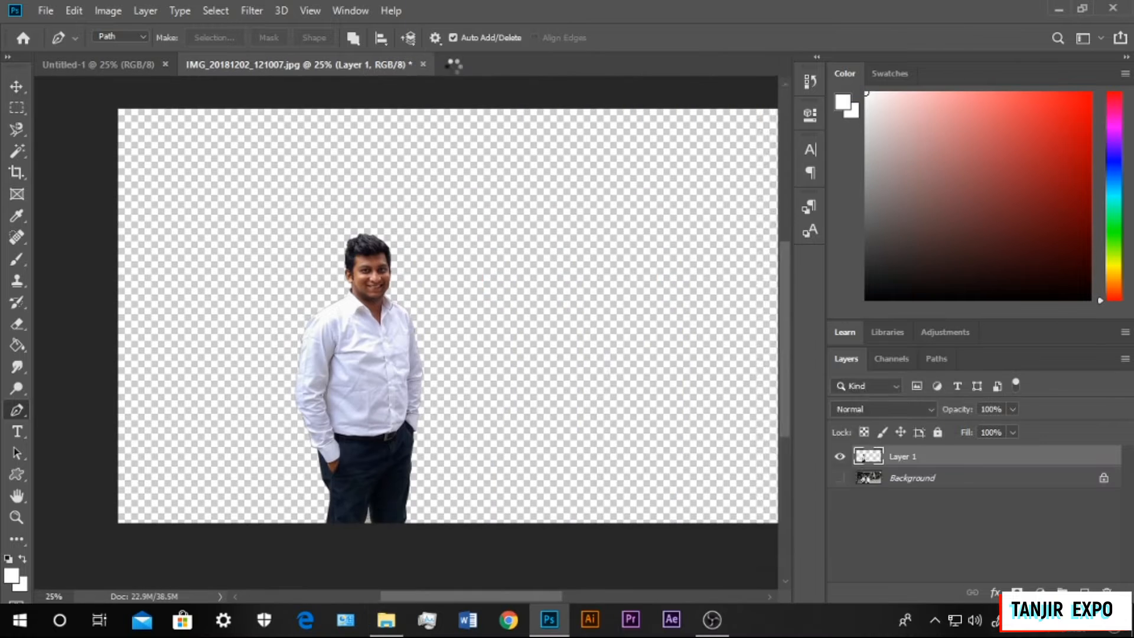
- Bring the cut-out man into the night street photo, scaling and positioning him near the centre with his legs at the bottom edge
left_click_drag(372, 347, 540, 71)
key("ctrl+z")
scroll(377, 420, "down", 4)
left_click(17, 87)
left_click_drag(378, 407, 408, 357)
left_click_drag(407, 407, 424, 336)
left_click_drag(450, 428, 492, 523)
left_click_drag(451, 423, 413, 444)
left_click_drag(408, 417, 415, 412)
left_click(108, 10)
left_click(313, 164)
left_click(313, 164)
left_click(108, 10)
mouse_move(87, 13)
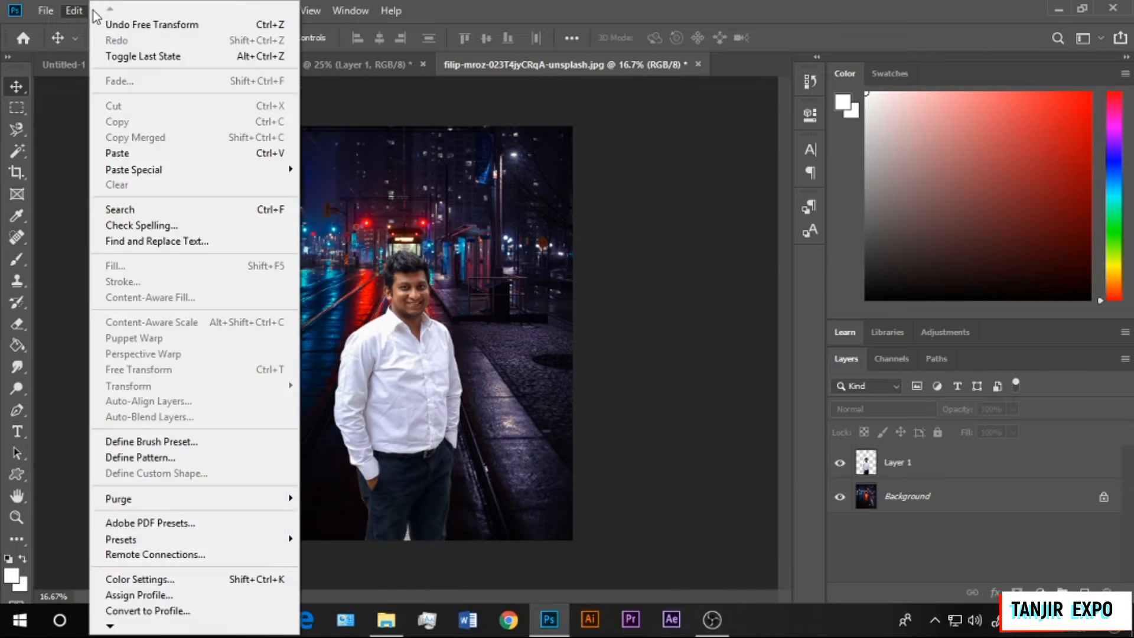
- Darken the man's layer by lowering the brightness in a Brightness/Contrast adjustment
left_click(840, 497)
left_click(108, 10)
left_click(108, 11)
left_click(108, 11)
mouse_move(139, 50)
left_click(331, 50)
left_click_drag(892, 183, 874, 183)
left_click(1025, 166)
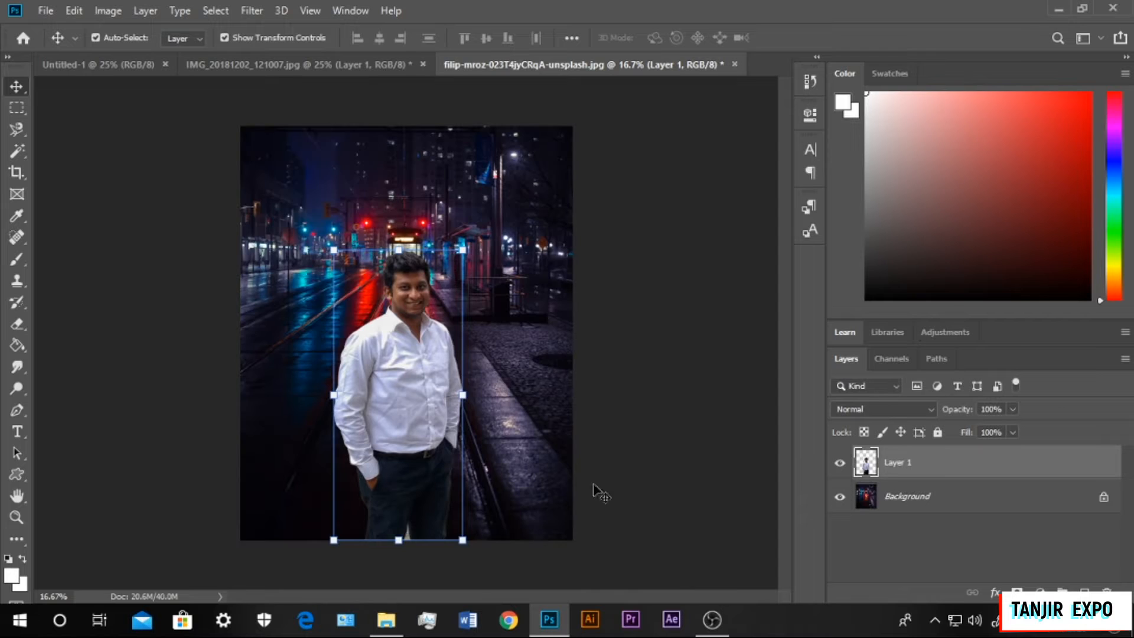
- Darken the man's layer further with a second Brightness/Contrast adjustment
left_click(108, 11)
mouse_move(139, 51)
left_click(330, 51)
left_click_drag(893, 183, 872, 184)
left_click(1011, 171)
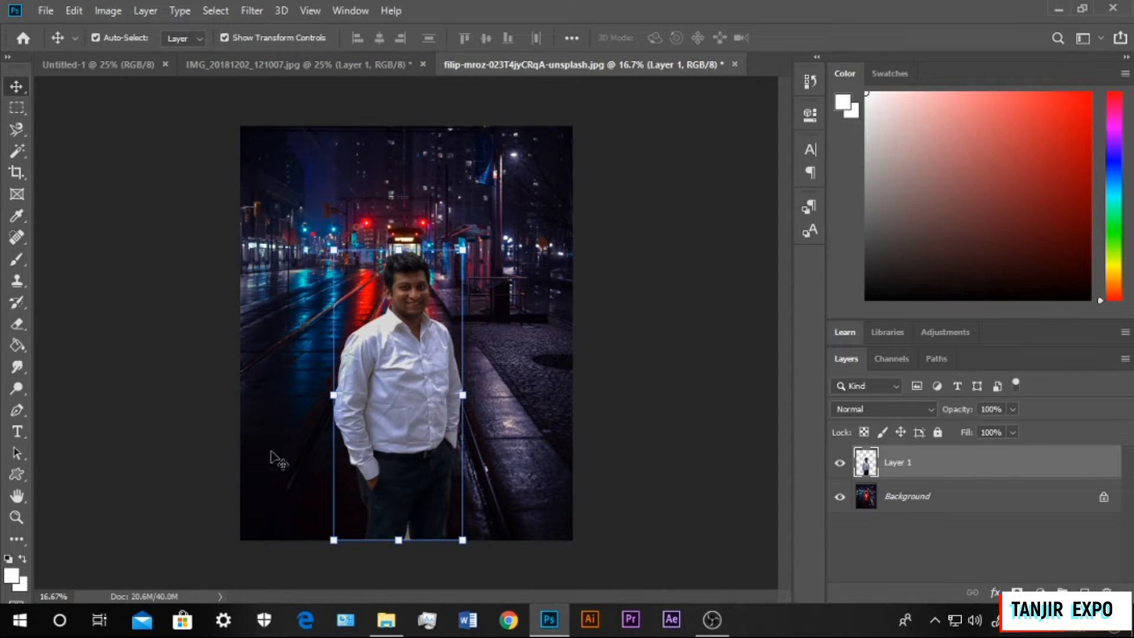
- Add a linear gradient fill layer above the man, running horizontally from white on the image's left side to transparent
left_click(1039, 592)
left_click(1044, 320)
left_click_drag(699, 286, 724, 297)
left_click(789, 241)
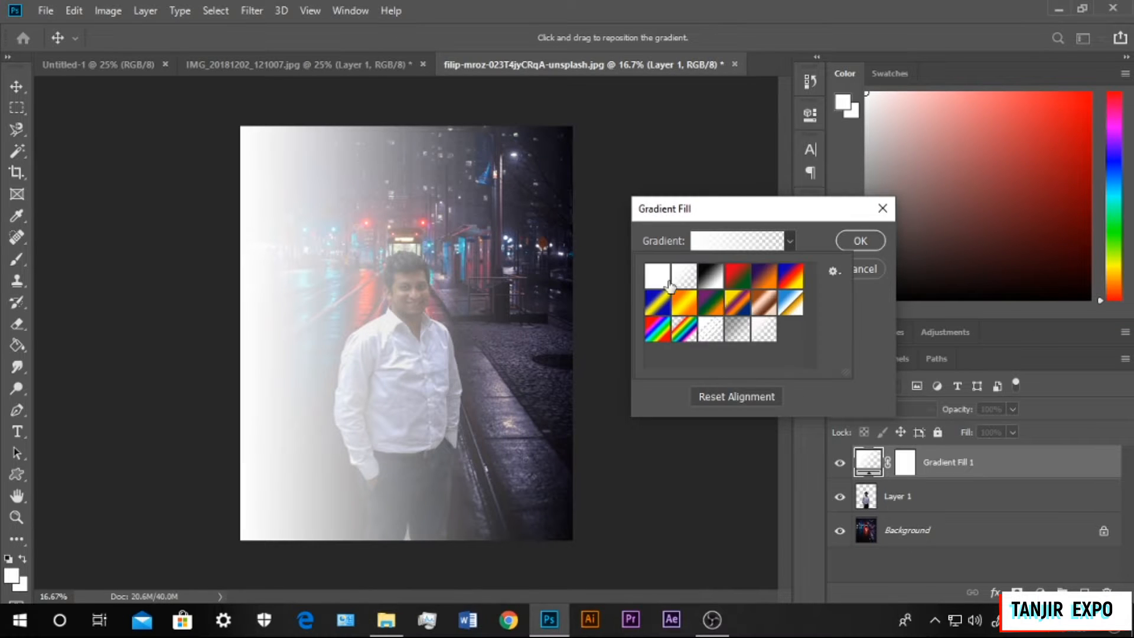
left_click(860, 241)
- Recolour the gradient fill's white stop to saturated blue and set the layer's blend mode to Soft Light
double_click(865, 460)
left_click(737, 240)
double_click(392, 349)
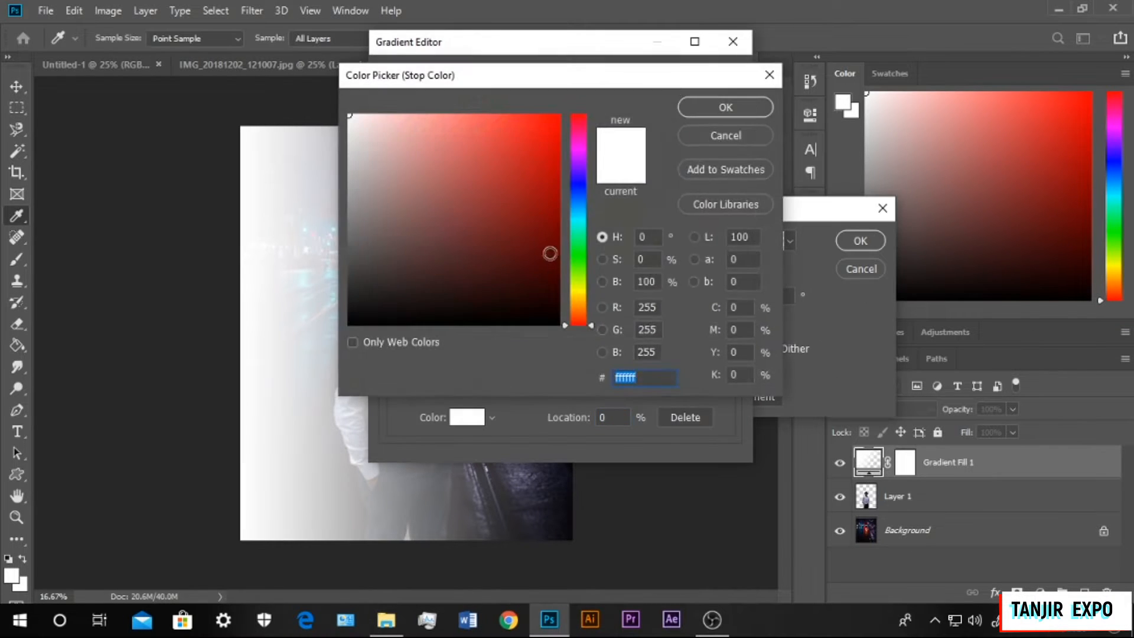
left_click_drag(673, 80, 922, 87)
left_click(679, 222)
left_click(825, 192)
left_click(804, 229)
left_click_drag(780, 237, 777, 150)
left_click(972, 114)
left_click(712, 79)
left_click(860, 241)
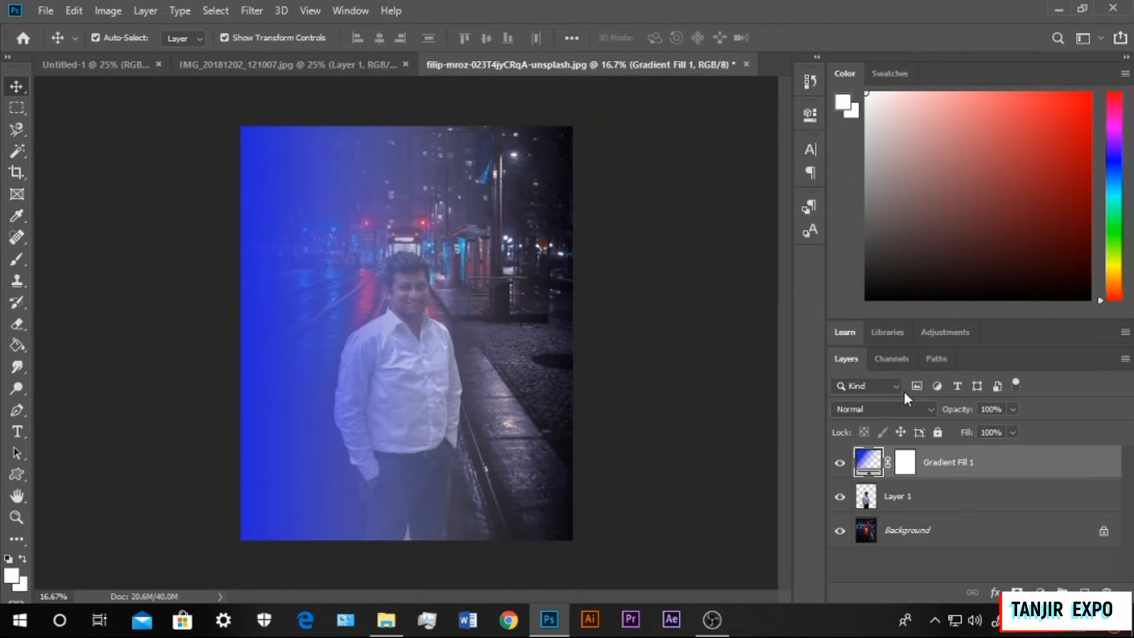
left_click(856, 408)
left_click(883, 403)
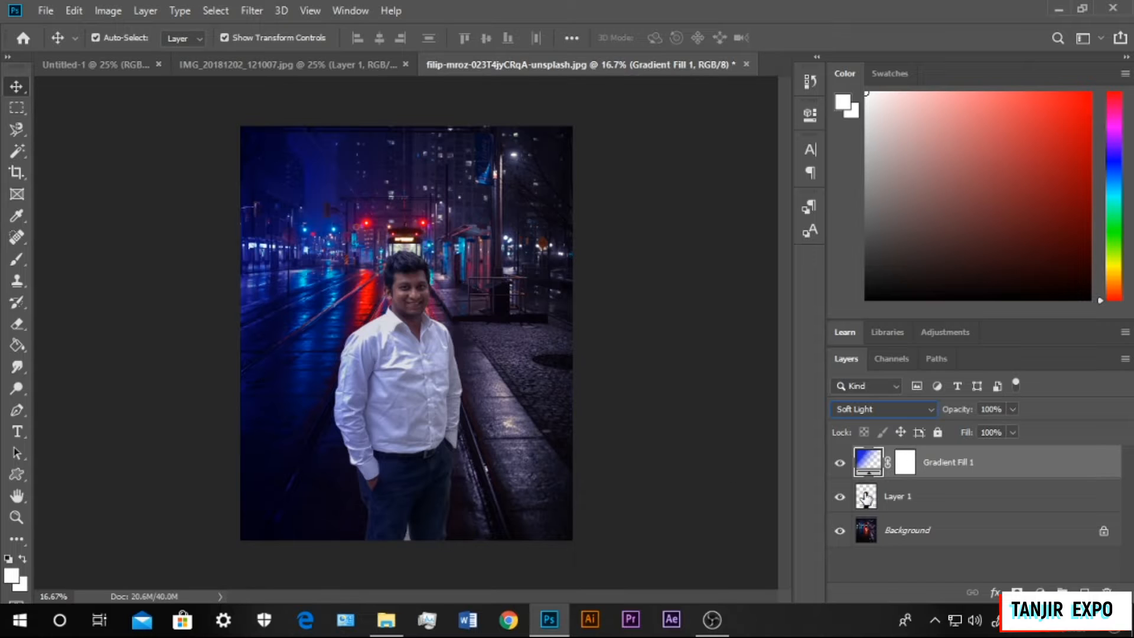
- Add a second white-to-transparent gradient fill layer, angled so it is strongest at the image's lower right
left_click(1040, 591)
left_click(1042, 316)
left_click_drag(706, 289, 748, 309)
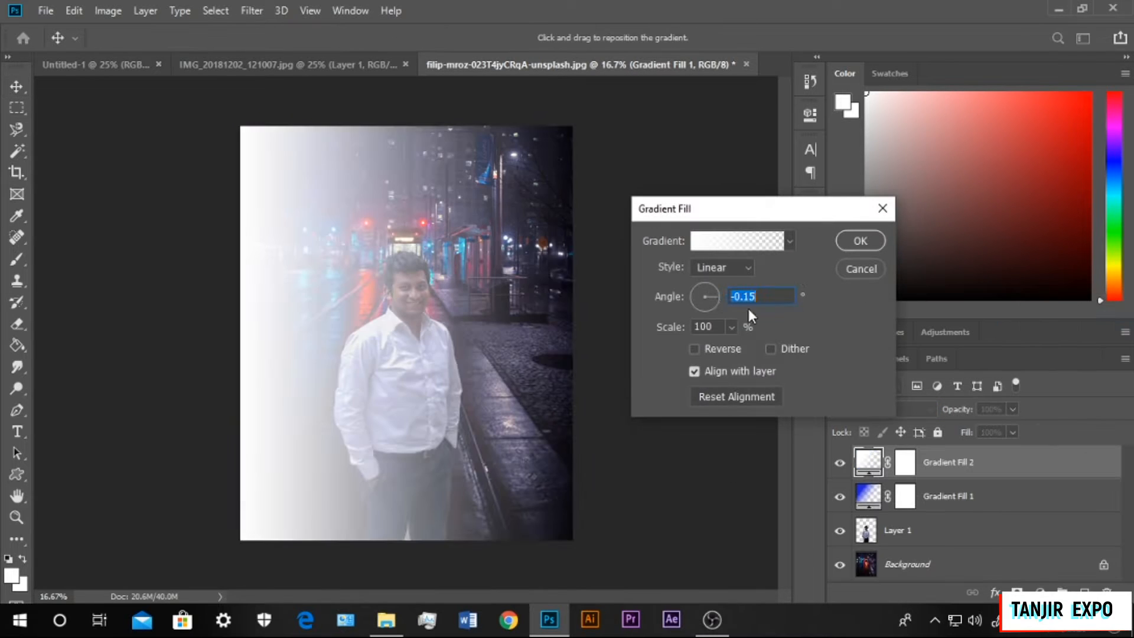
- Recolour the second gradient's white stop to light cyan and set that layer's blend mode to Soft Light
left_click(741, 241)
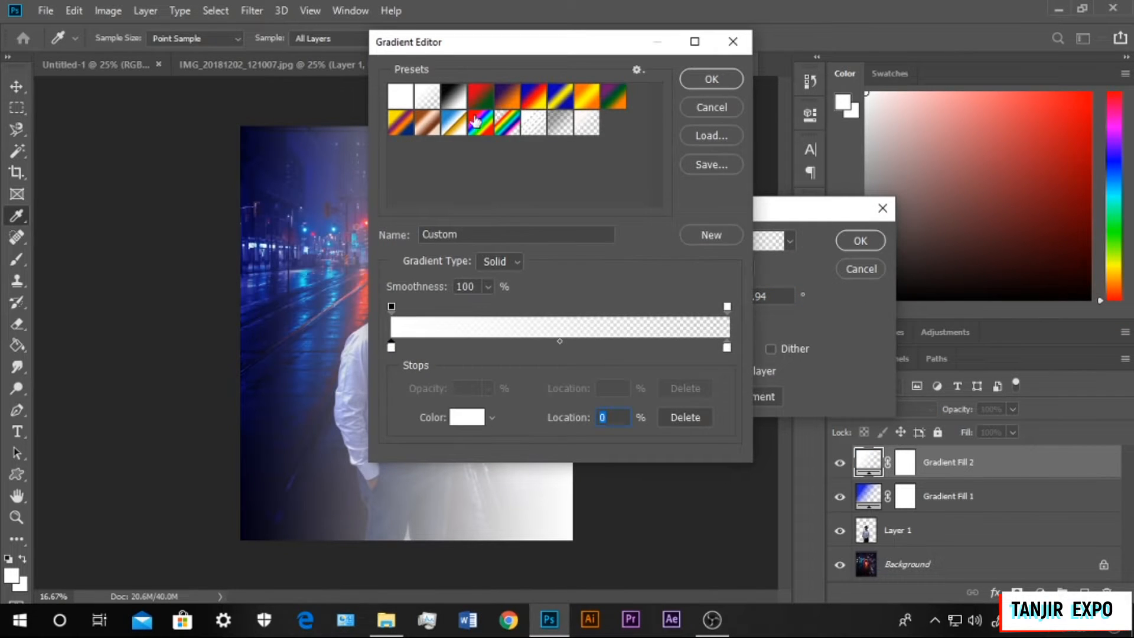
double_click(392, 348)
left_click(825, 230)
left_click(730, 126)
left_click(940, 118)
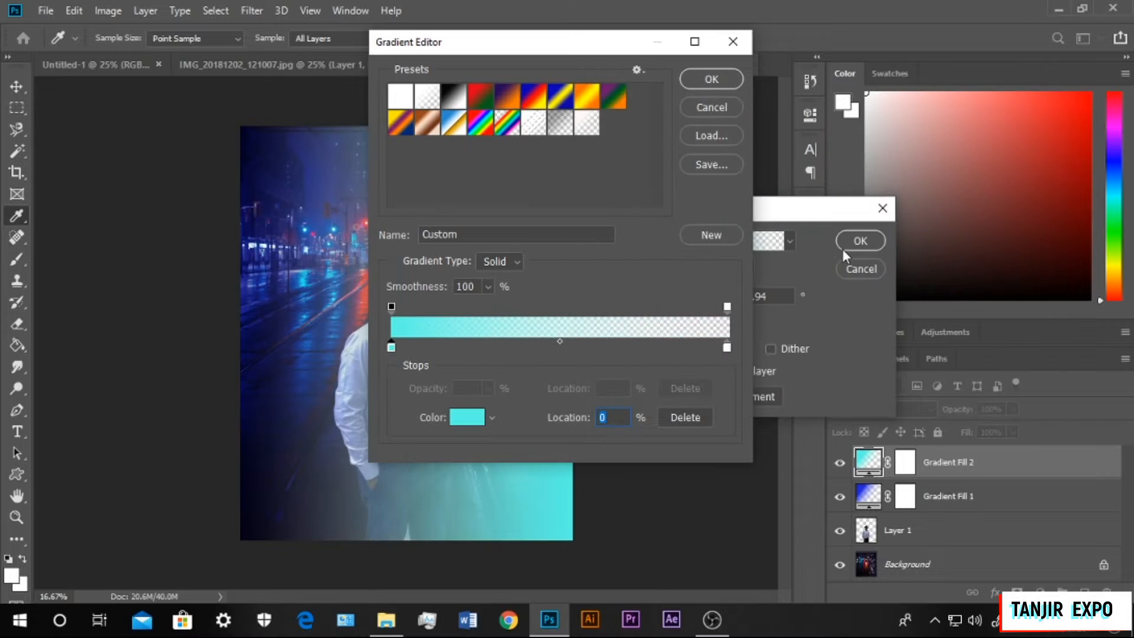
left_click(711, 79)
left_click(860, 241)
left_click(868, 408)
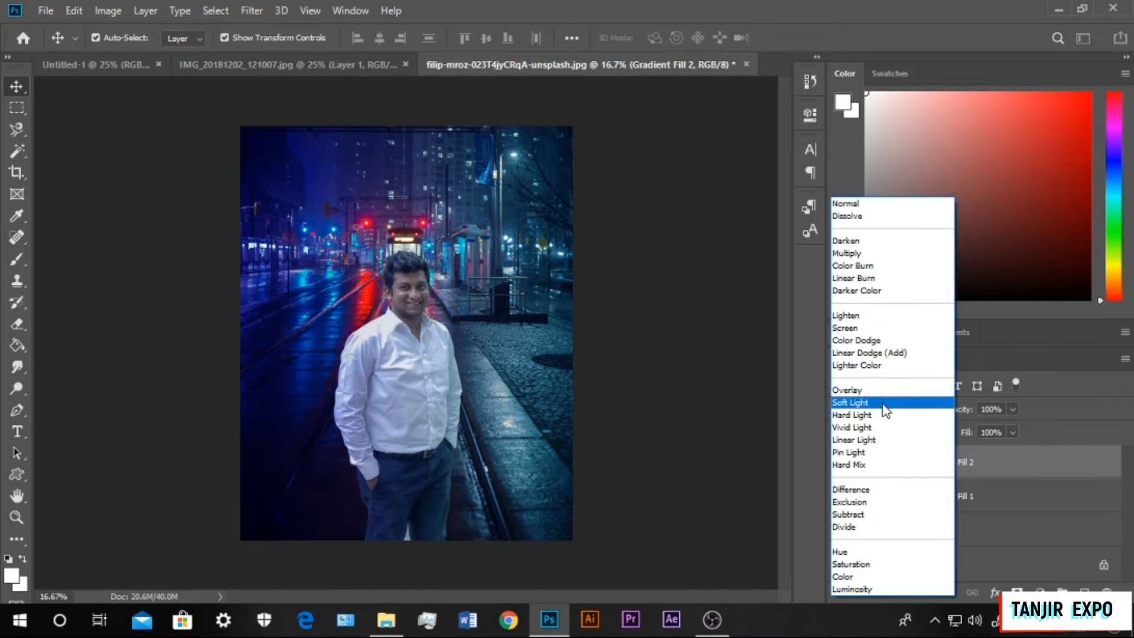
left_click(888, 402)
- Add a third linear gradient fill layer from black to transparent at 90°, blended with Soft Light
left_click(1039, 592)
left_click(1028, 313)
left_click(767, 240)
left_click(391, 348)
double_click(391, 347)
left_click_drag(794, 316, 824, 348)
left_click(971, 114)
left_click(712, 79)
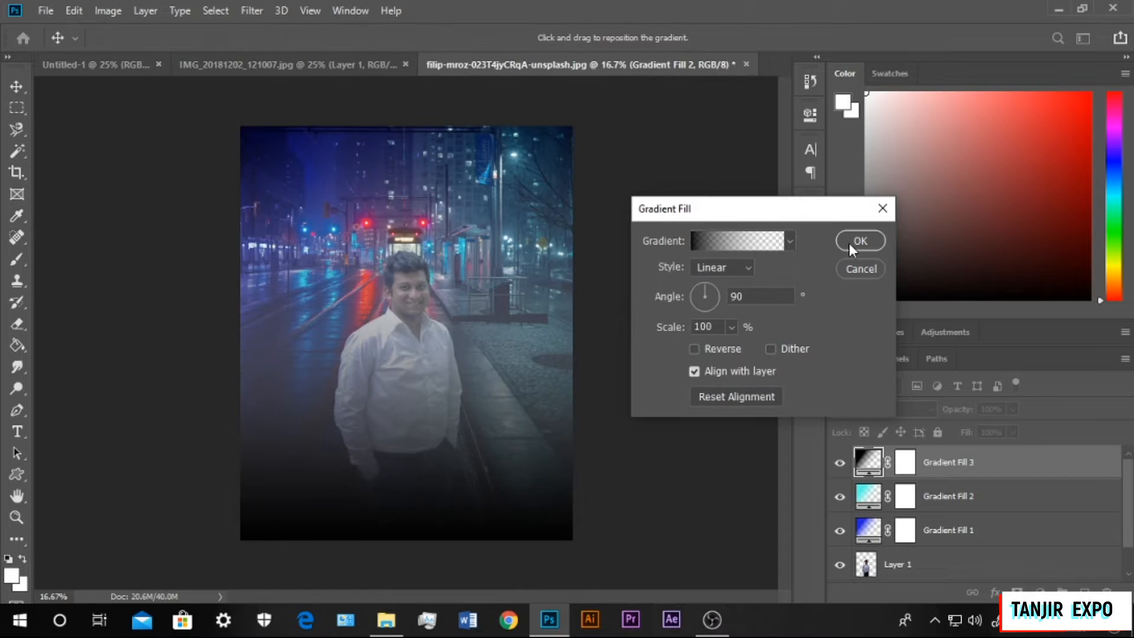
left_click(860, 240)
left_click(886, 409)
left_click(891, 403)
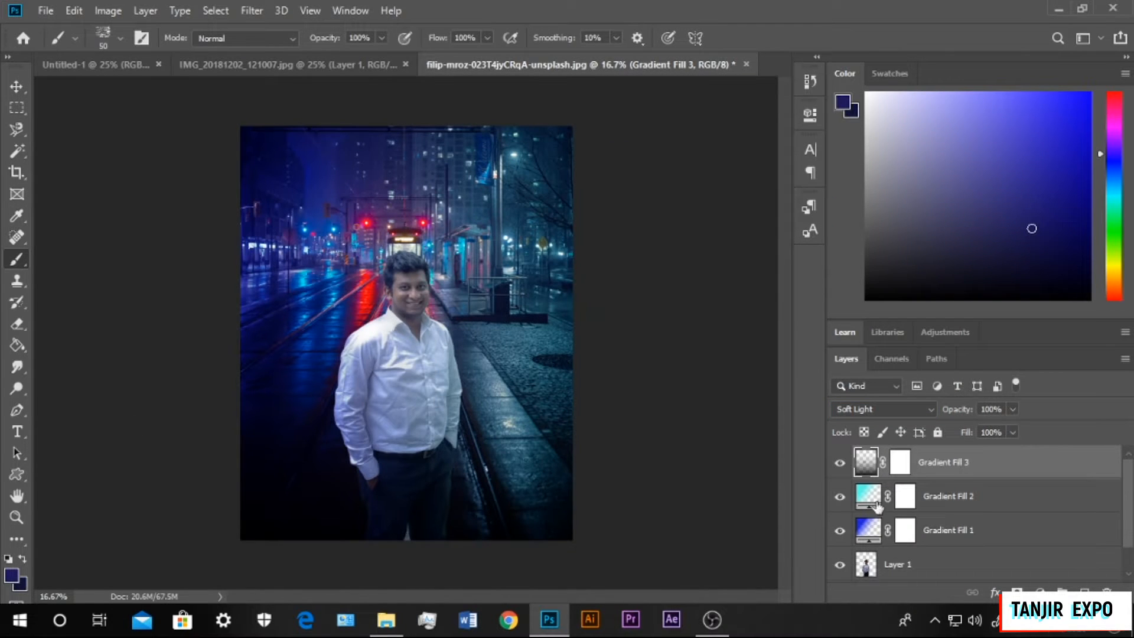
- Change the blend mode of the blue Gradient Fill 1 layer to Color Dodge
left_click(880, 530)
left_click(882, 408)
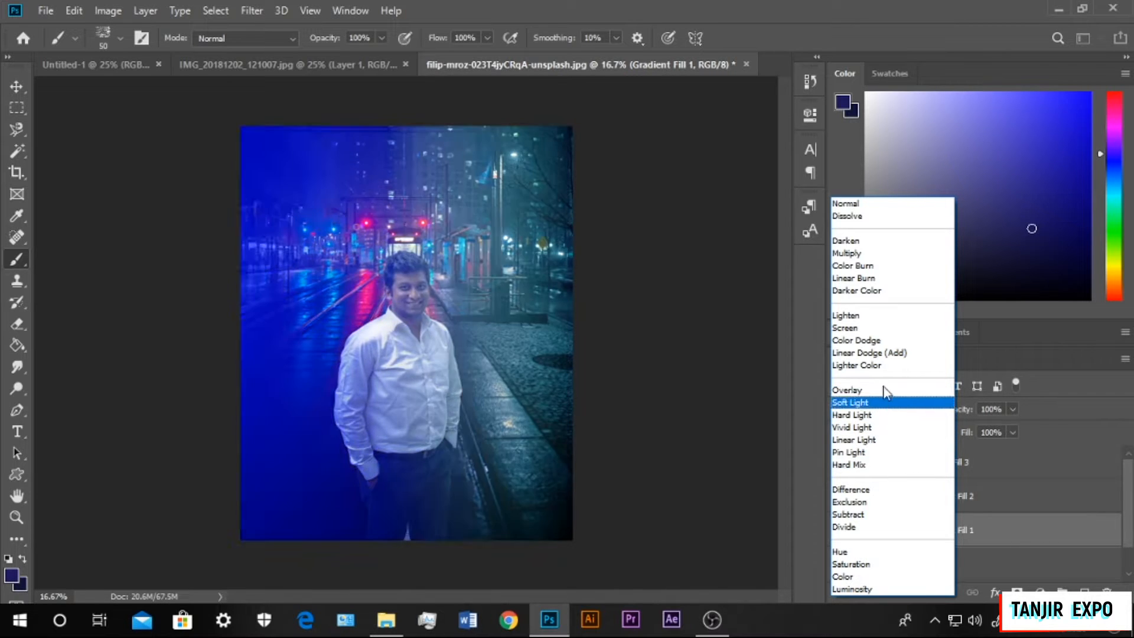
left_click(892, 340)
- Change the blend mode of the cyan Gradient Fill 2 layer to Darker Color
double_click(867, 496)
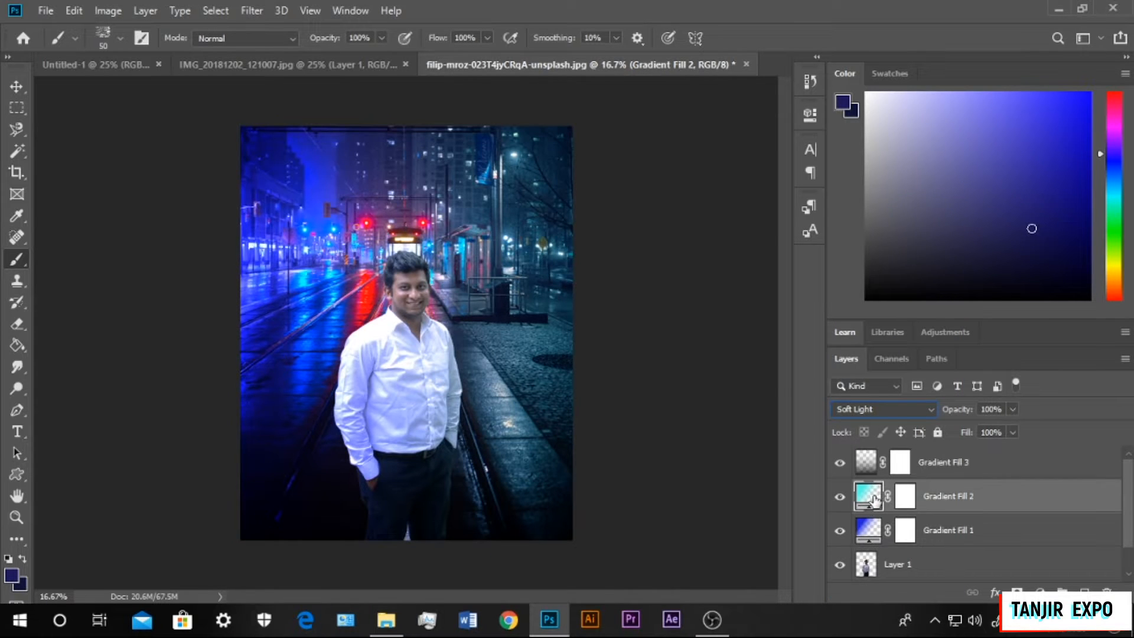
left_click(867, 241)
left_click(891, 408)
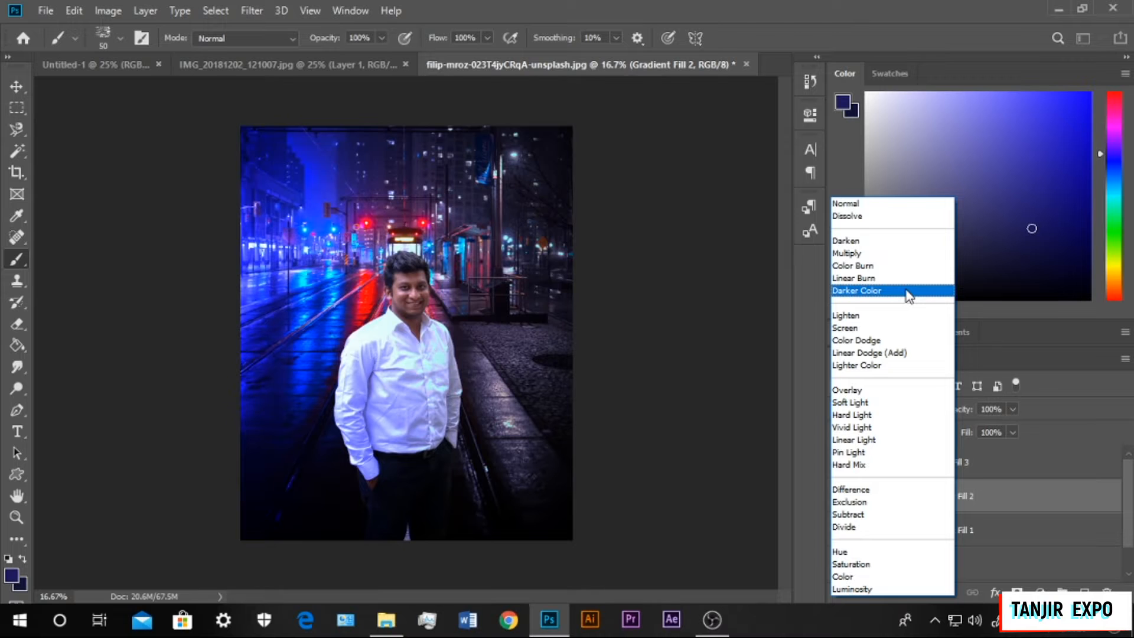
left_click(908, 291)
- Try adjusting the underlying-layer Blend If range and the opacity in the man's layer blending options
double_click(867, 566)
left_click_drag(540, 126, 988, 58)
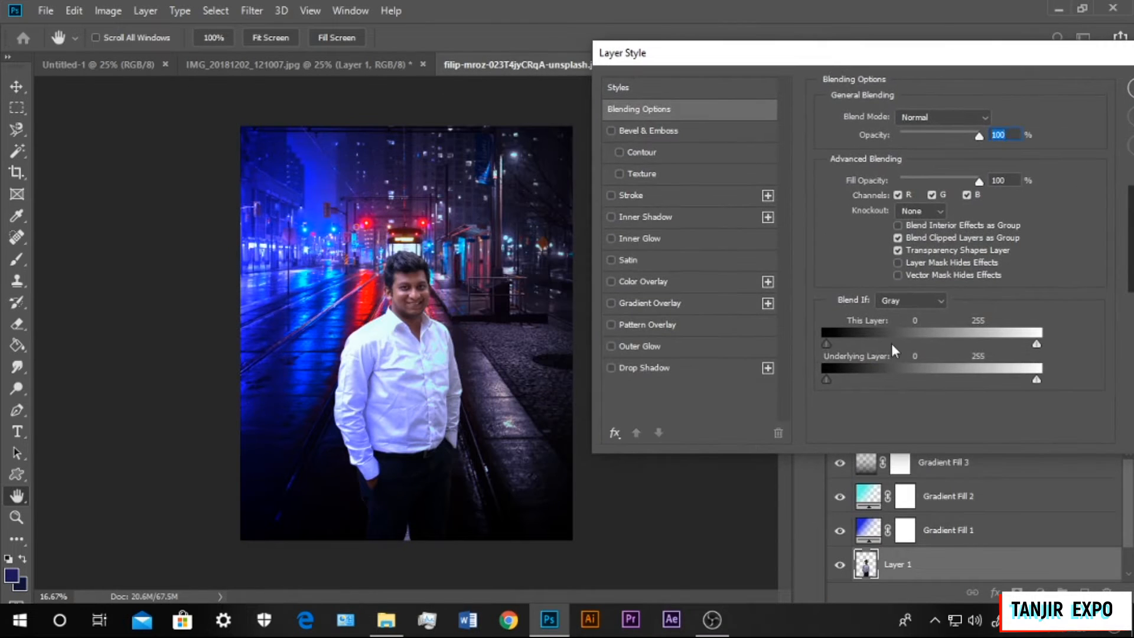
left_click_drag(831, 375, 808, 395)
mouse_move(979, 136)
left_mouse_down()
mouse_move(963, 135)
mouse_move(987, 136)
left_mouse_up()
left_click_drag(1037, 58, 870, 45)
left_click(1019, 75)
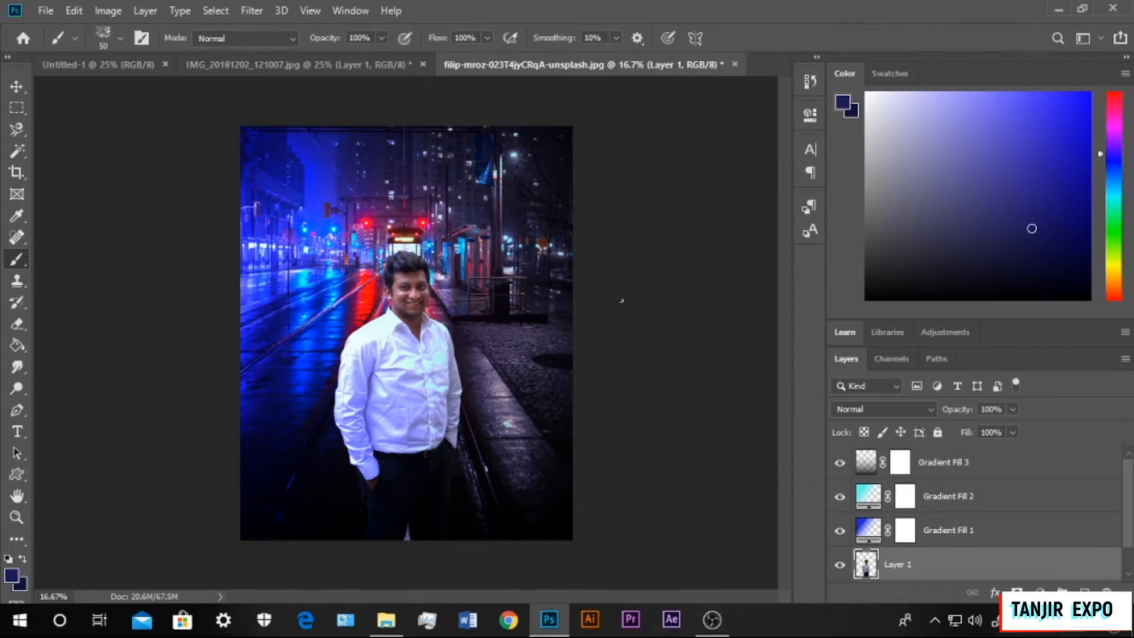
- Apply Brightness/Contrast to the man's layer with brightness -18 and contrast 5
left_click(109, 10)
mouse_move(151, 51)
left_click(336, 51)
mouse_move(893, 178)
left_mouse_down()
mouse_move(850, 182)
mouse_move(891, 199)
mouse_move(846, 215)
mouse_move(759, 215)
mouse_move(951, 206)
mouse_move(882, 219)
mouse_move(950, 224)
mouse_move(795, 240)
mouse_move(913, 240)
mouse_move(874, 183)
mouse_move(909, 185)
mouse_move(883, 188)
left_mouse_up()
left_click_drag(912, 225, 871, 230)
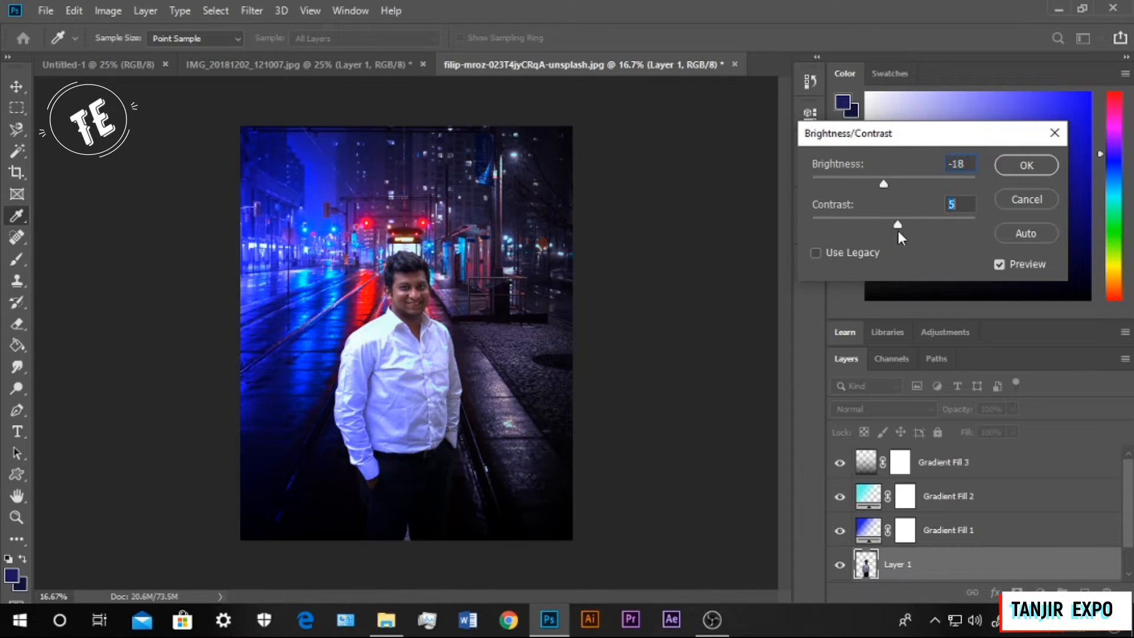
key("Return")
key("b")
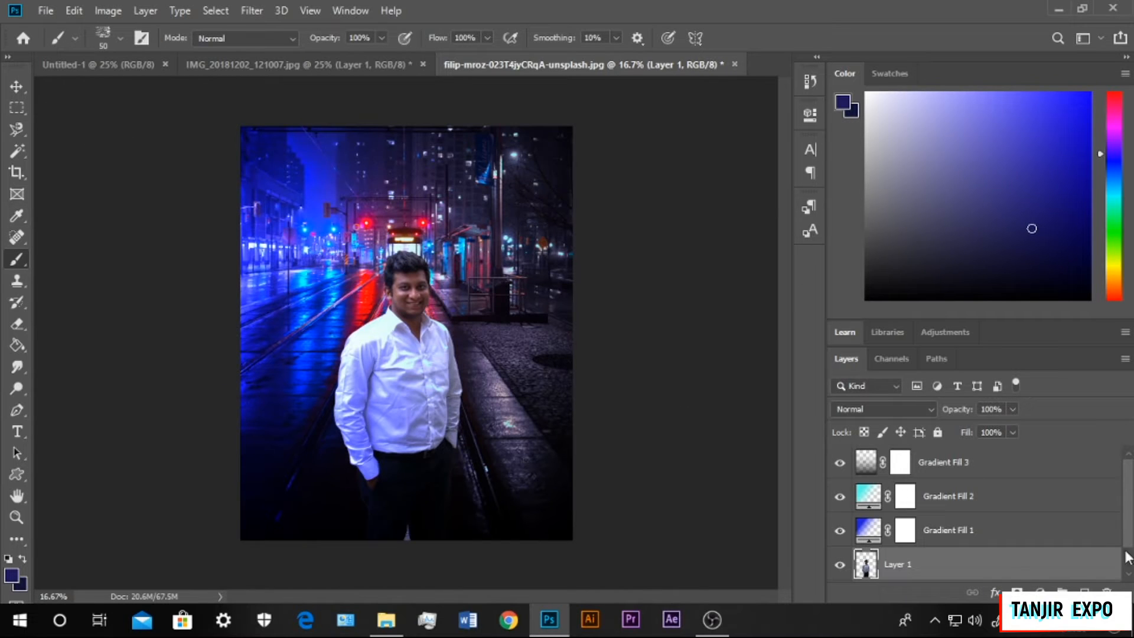
- Convert the locked street Background into the regular layer Layer 0
scroll(981, 547, "down", 1)
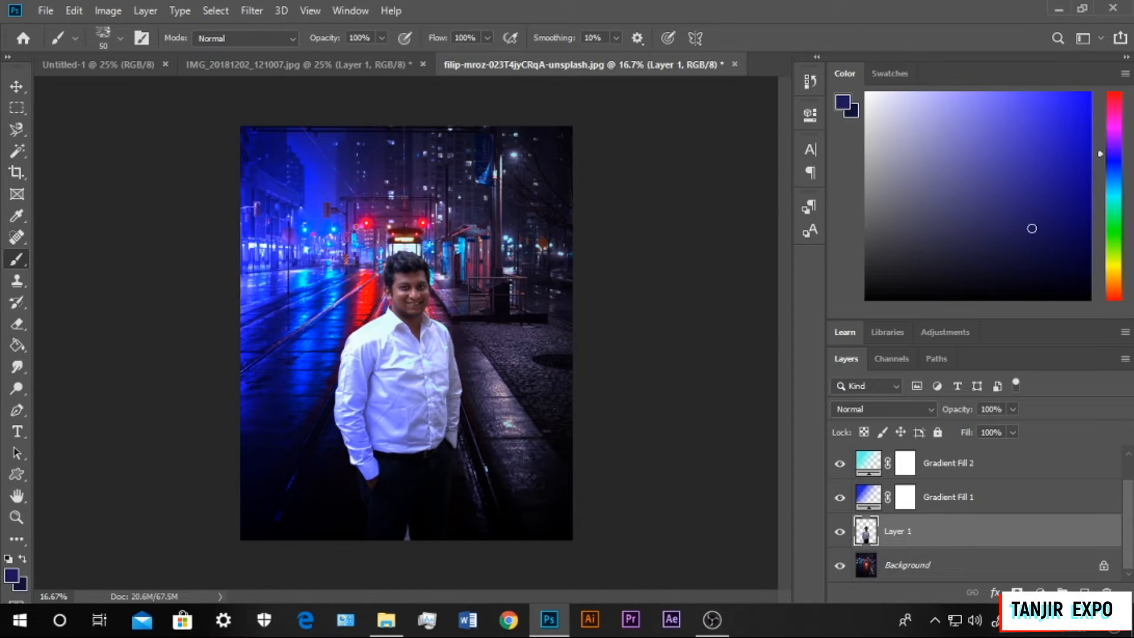
double_click(934, 572)
key("Return")
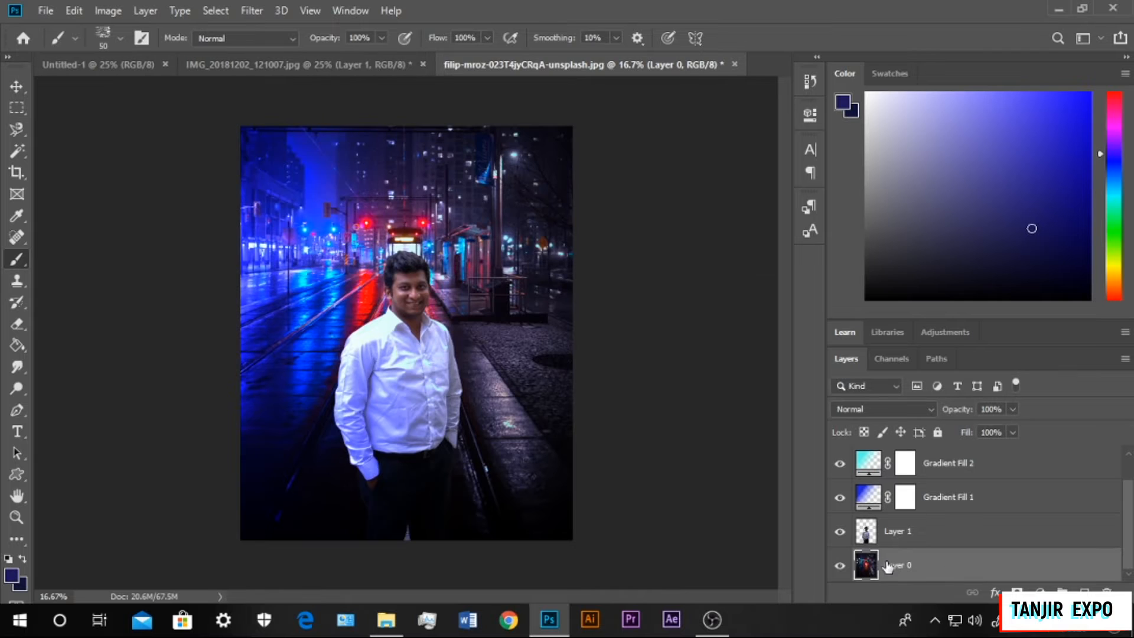
- Apply the Blur More filter to the street layer three times
left_click(310, 11)
mouse_move(251, 11)
mouse_move(304, 201)
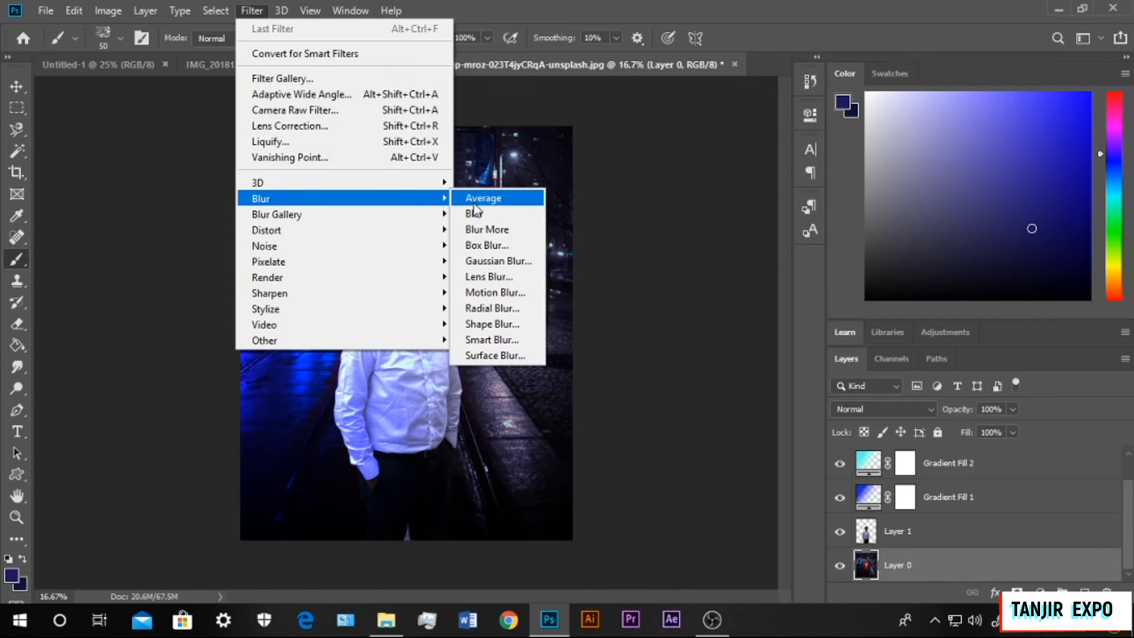
left_click(494, 230)
key("ctrl+f")
key("Escape")
left_click(252, 11)
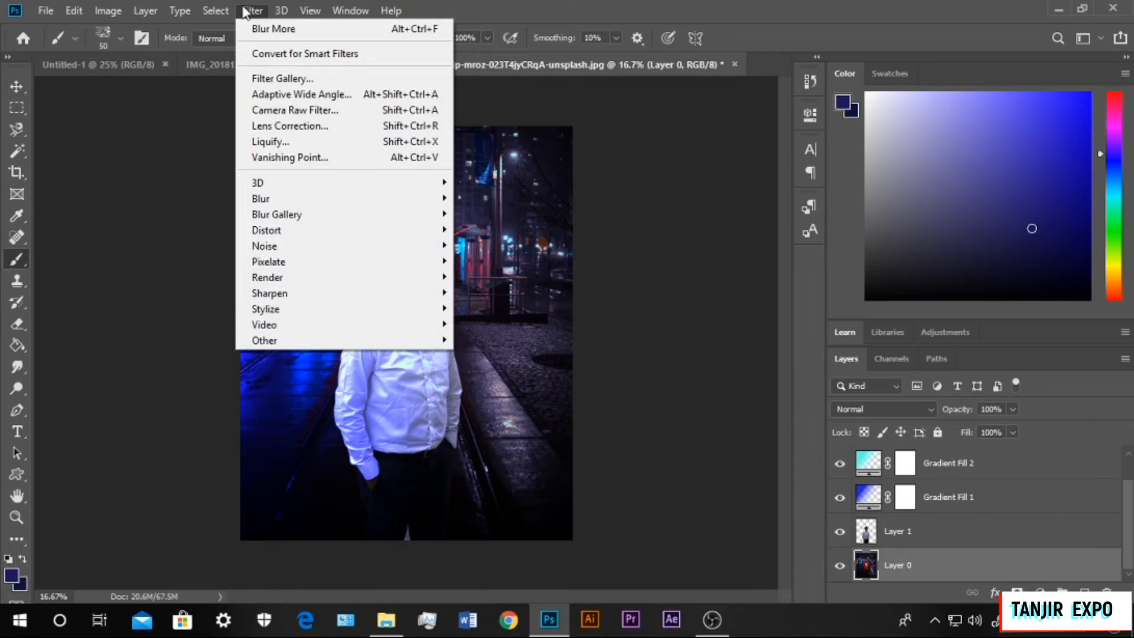
left_click(260, 25)
left_click(250, 10)
left_click(259, 27)
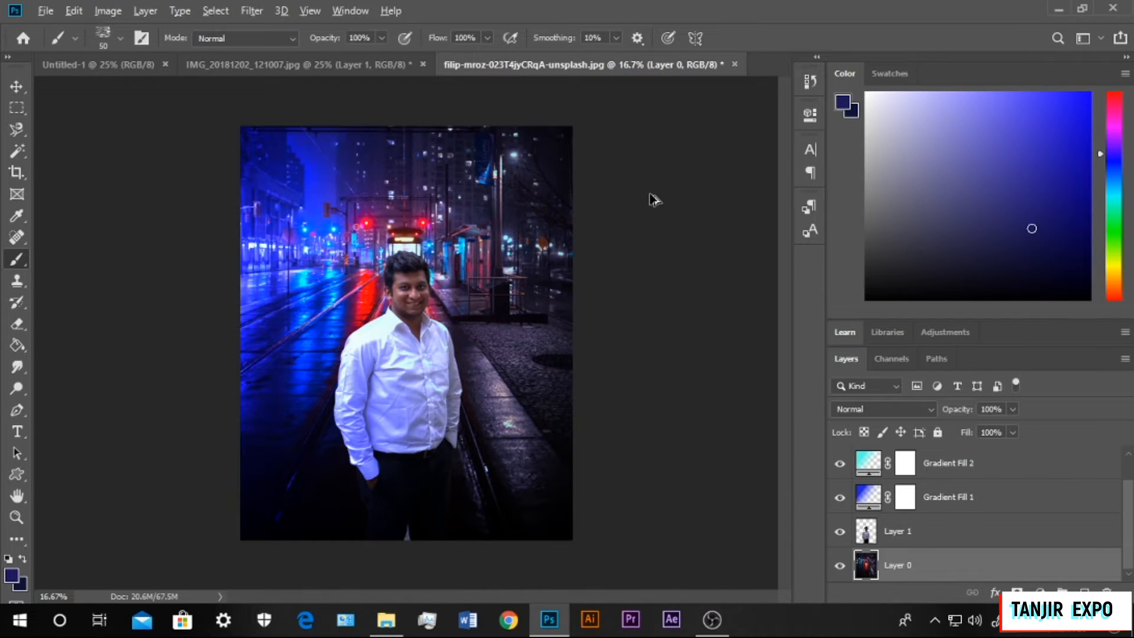
- Blur the street layer more strongly with the Lens Blur filter
left_click(251, 11)
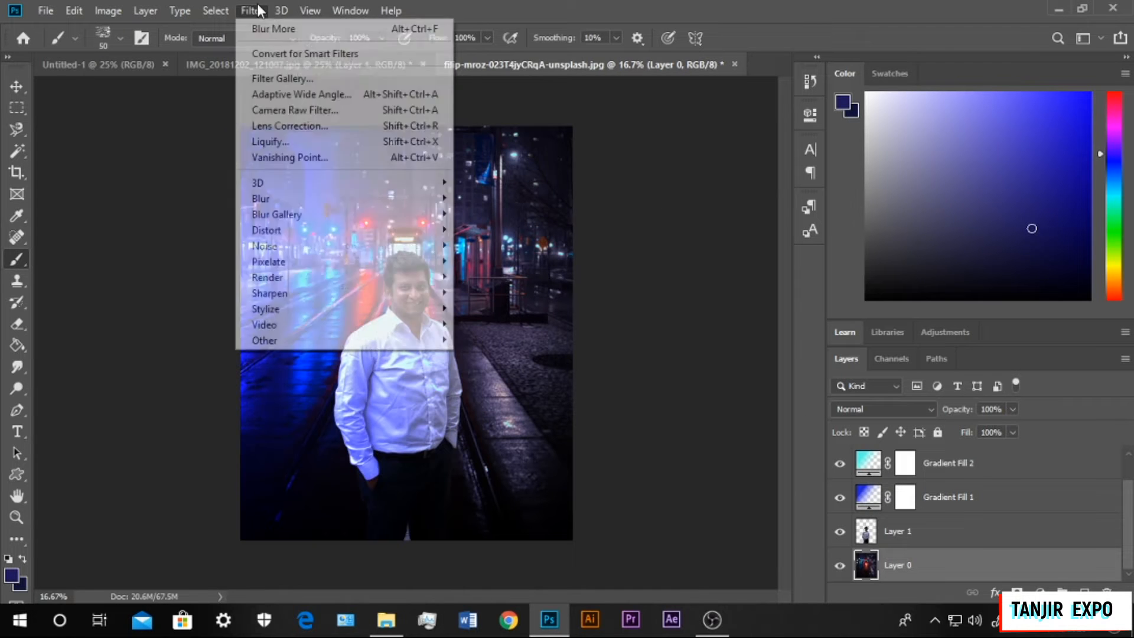
mouse_move(348, 198)
left_click(508, 275)
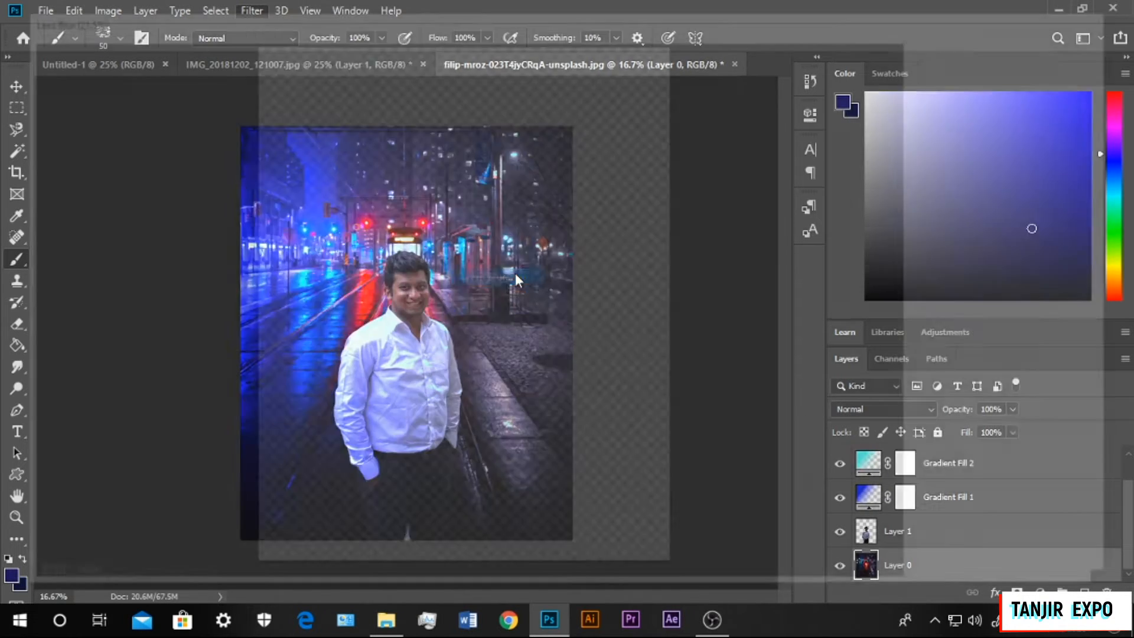
left_click_drag(965, 298, 996, 298)
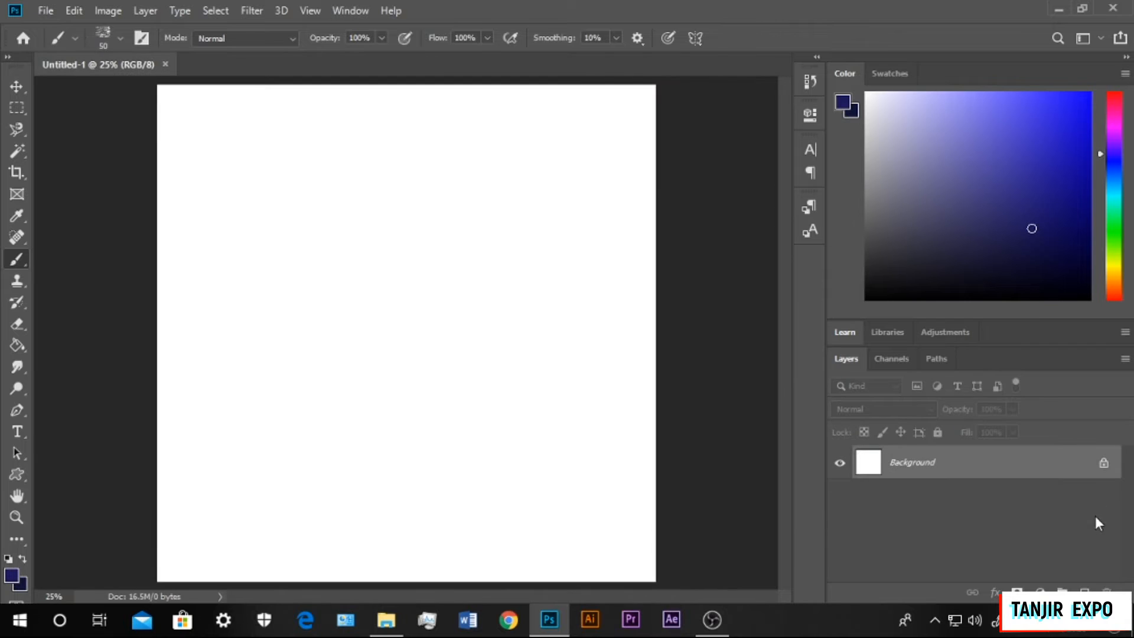
- Add a gradient fill layer with the black-to-white preset to the blank Untitled-1 document
left_click(1039, 590)
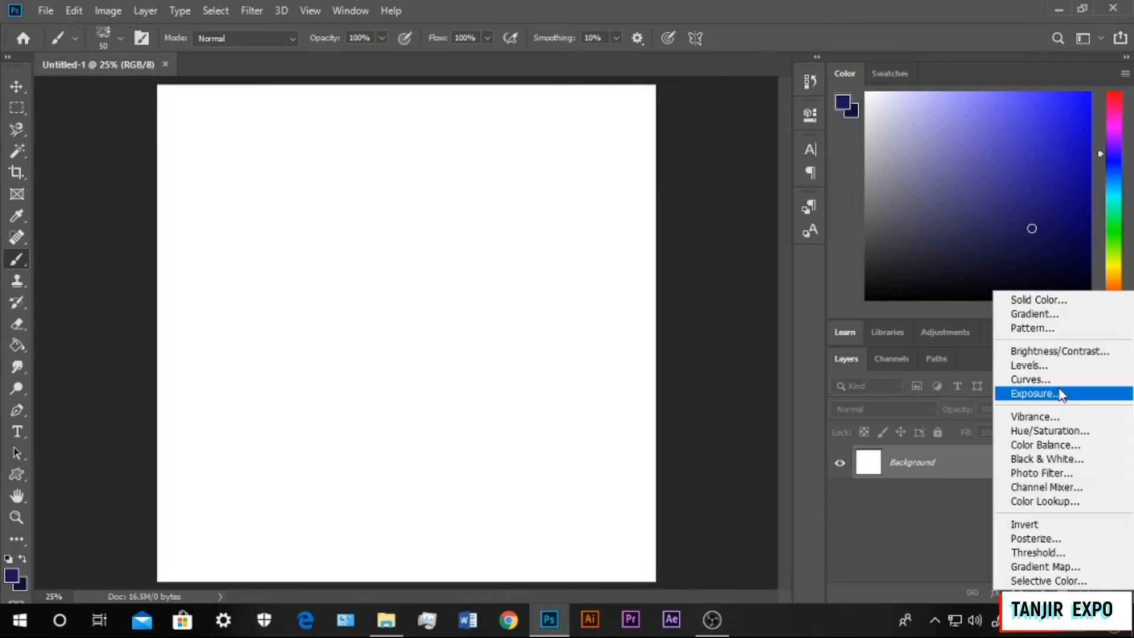
left_click(1051, 311)
left_click(788, 241)
double_click(709, 275)
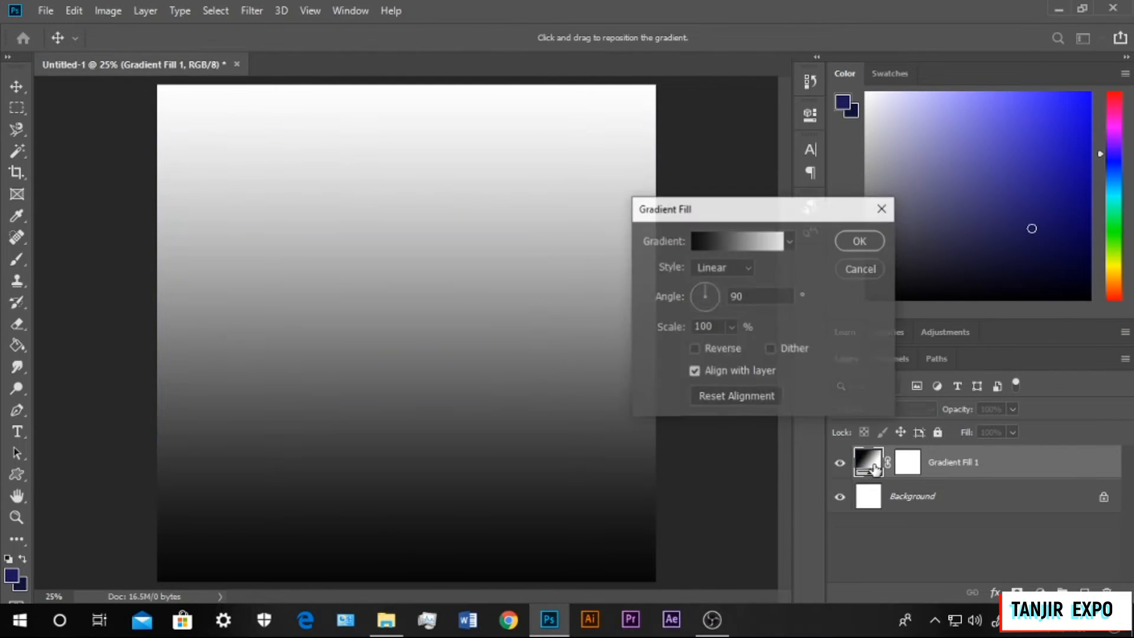
- Make the gradient fill radial, reverse it so the centre is white, and enlarge its scale to soften the grey edges
left_click(742, 268)
left_click(730, 298)
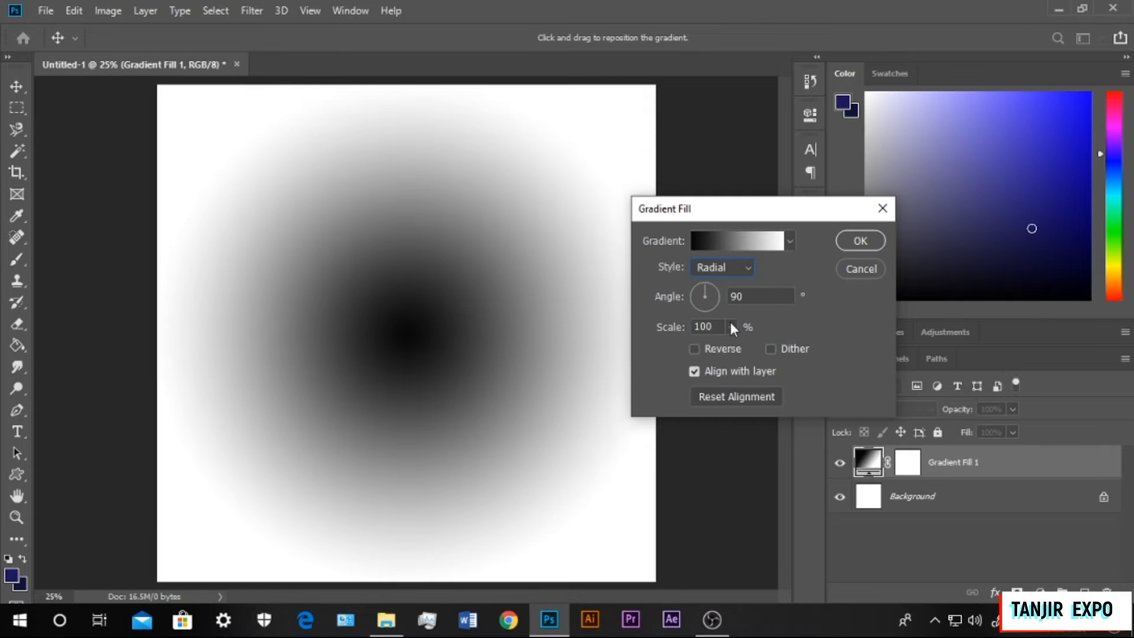
left_click(695, 349)
left_click_drag(731, 327, 753, 346)
key("Return")
key("b")
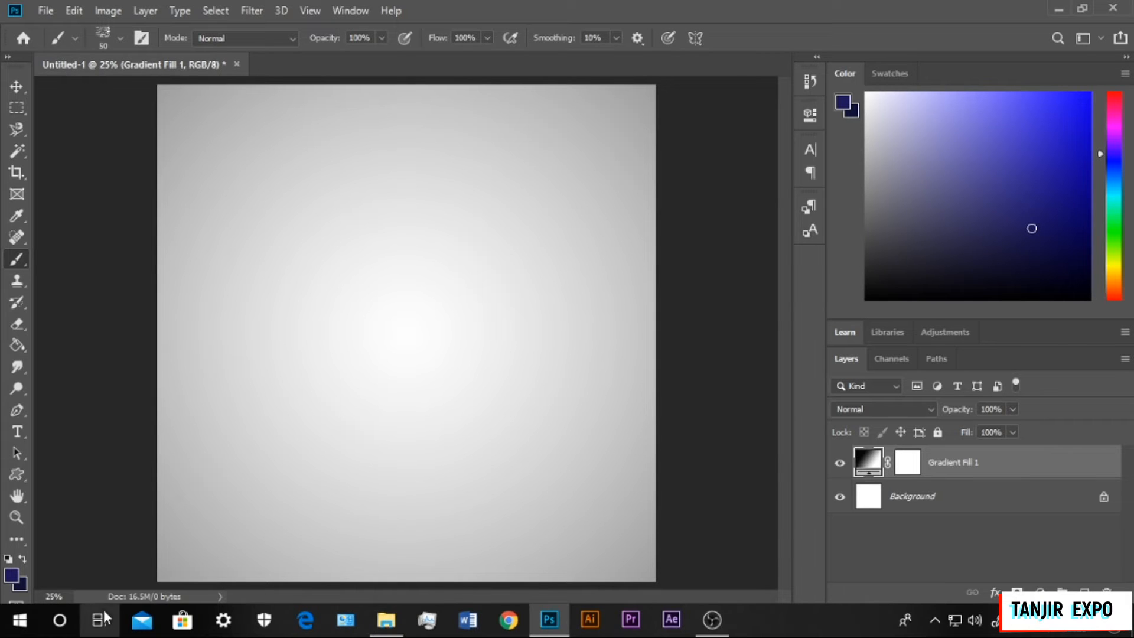
- Open the finished composite rinch.jpg as a separate document beside Untitled-1
left_click(386, 620)
left_click_drag(868, 361, 279, 62)
key("ctrl+Tab")
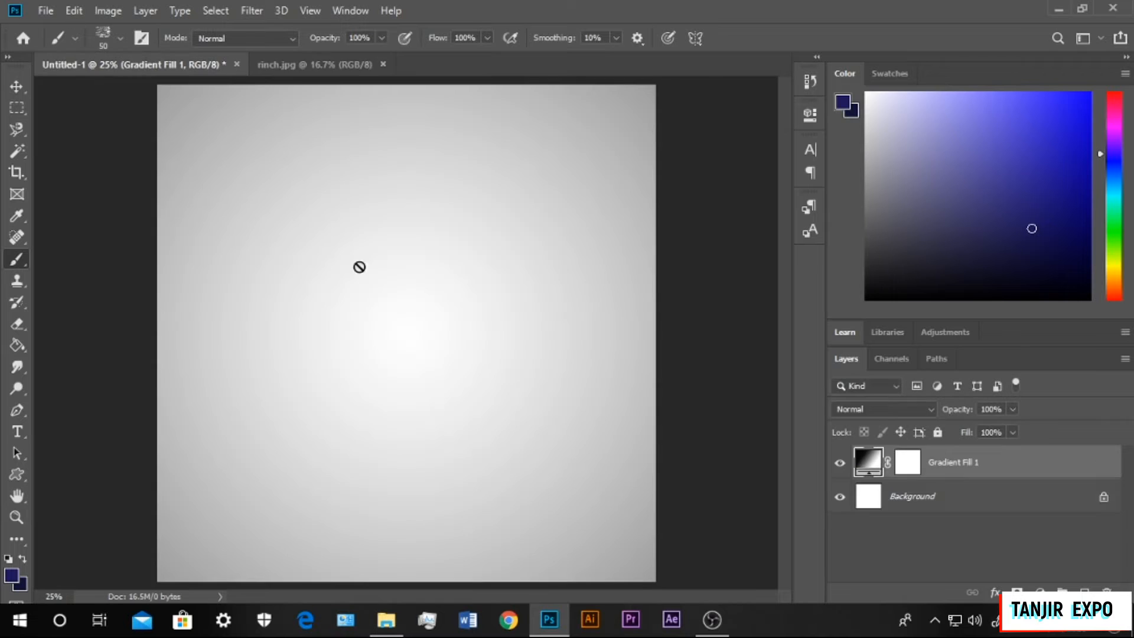
- Bring the rinch.jpg picture into Untitled-1, fit it across the canvas width, and add a layer mask to it
left_click(295, 64)
key("v")
left_click_drag(342, 214, 471, 387)
left_click(1016, 590)
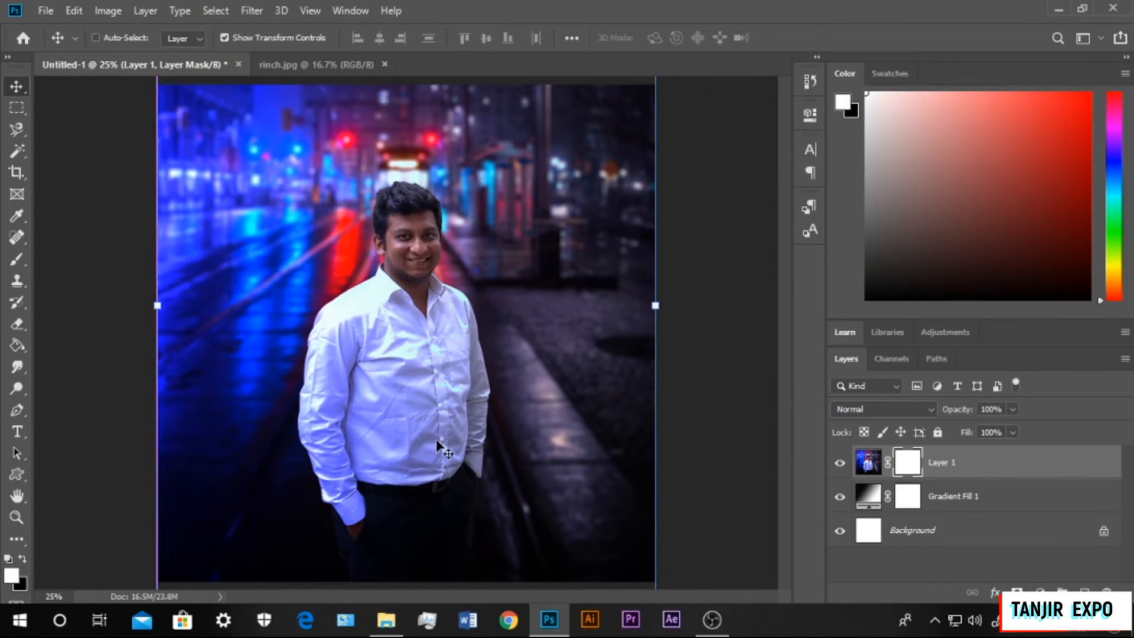
- Invert Layer 1's mask to solid black so that the whole picture is hidden
key("ctrl+i")
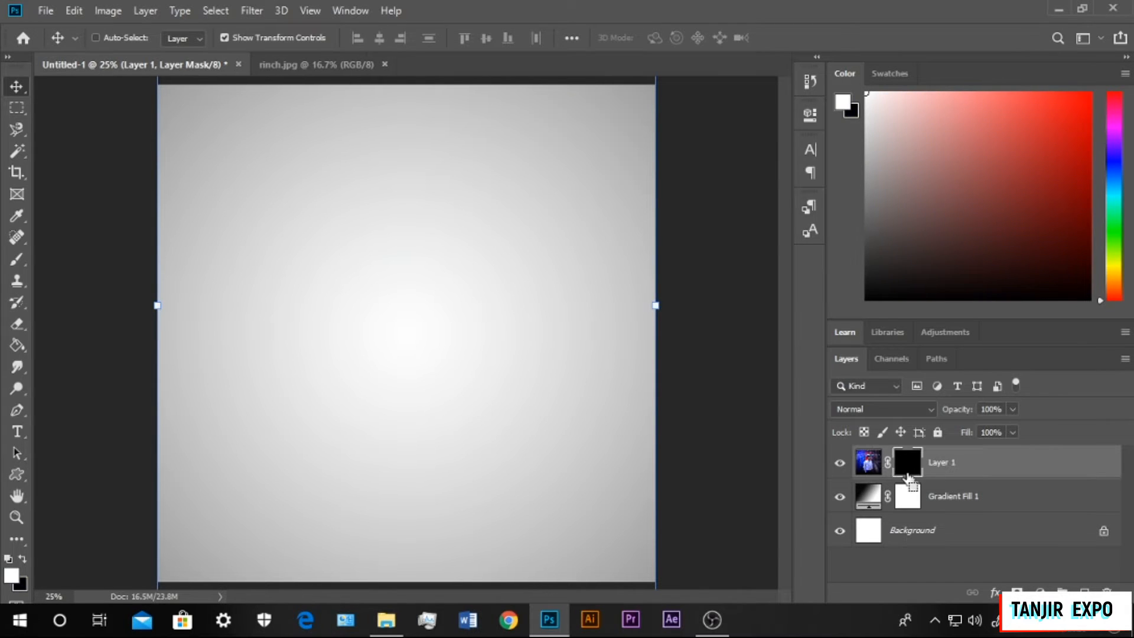
key("ctrl+i")
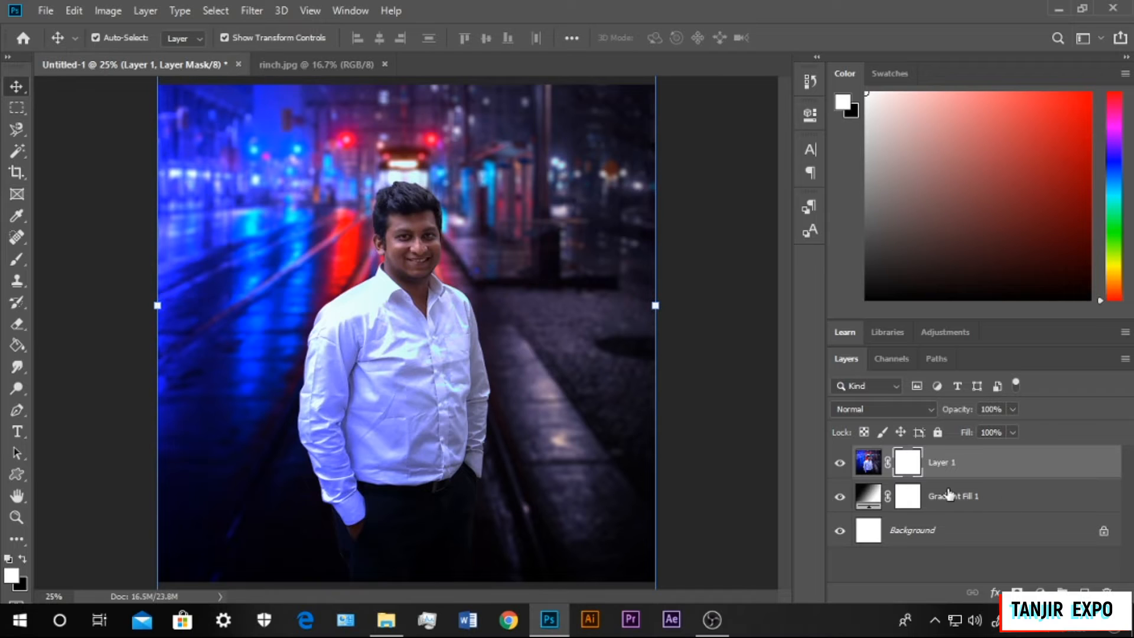
key("ctrl+i")
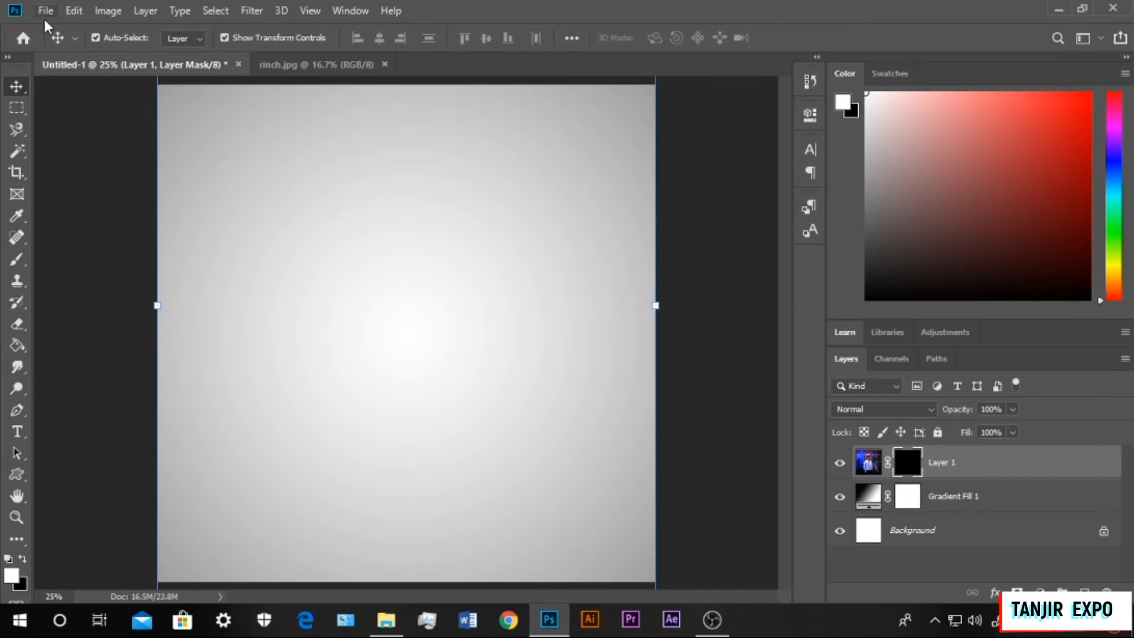
- Choose the 702 px splatter brush tip and paint white on Layer 1's mask to reveal the man's head and torso
left_click(17, 258)
left_click(142, 38)
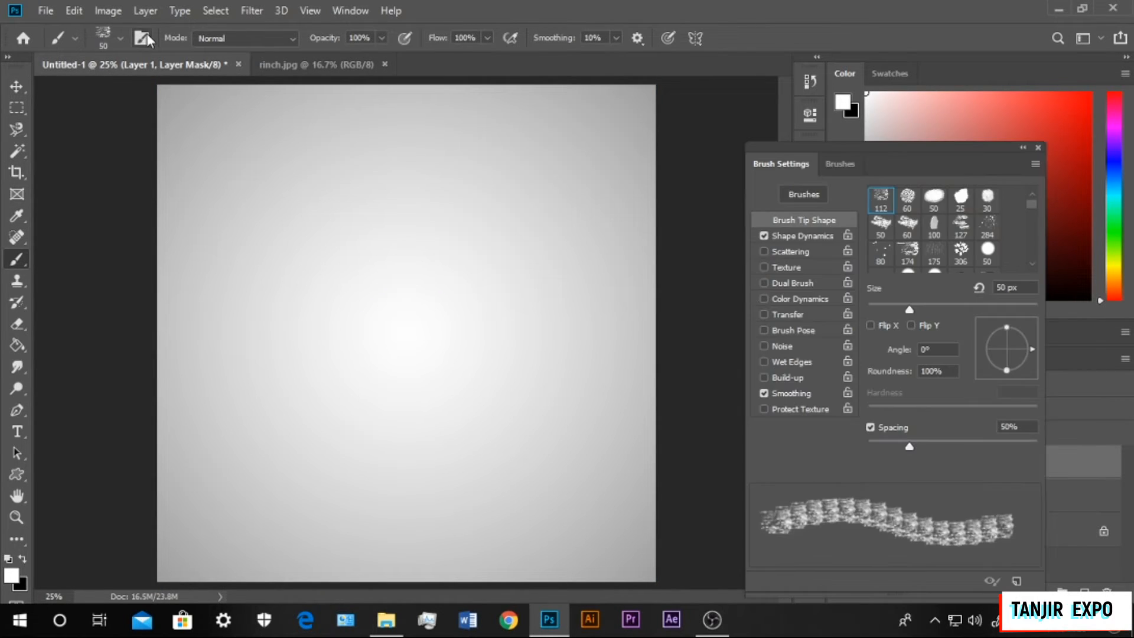
scroll(975, 245, "up", 5)
scroll(975, 247, "down", 5)
scroll(976, 247, "down", 5)
mouse_move(1027, 235)
left_mouse_down()
mouse_move(1033, 262)
mouse_move(1032, 248)
left_mouse_up()
left_click(987, 211)
mouse_move(408, 326)
left_mouse_down()
mouse_move(413, 399)
mouse_move(407, 264)
mouse_move(407, 414)
mouse_move(404, 222)
mouse_move(449, 296)
mouse_move(331, 348)
left_mouse_up()
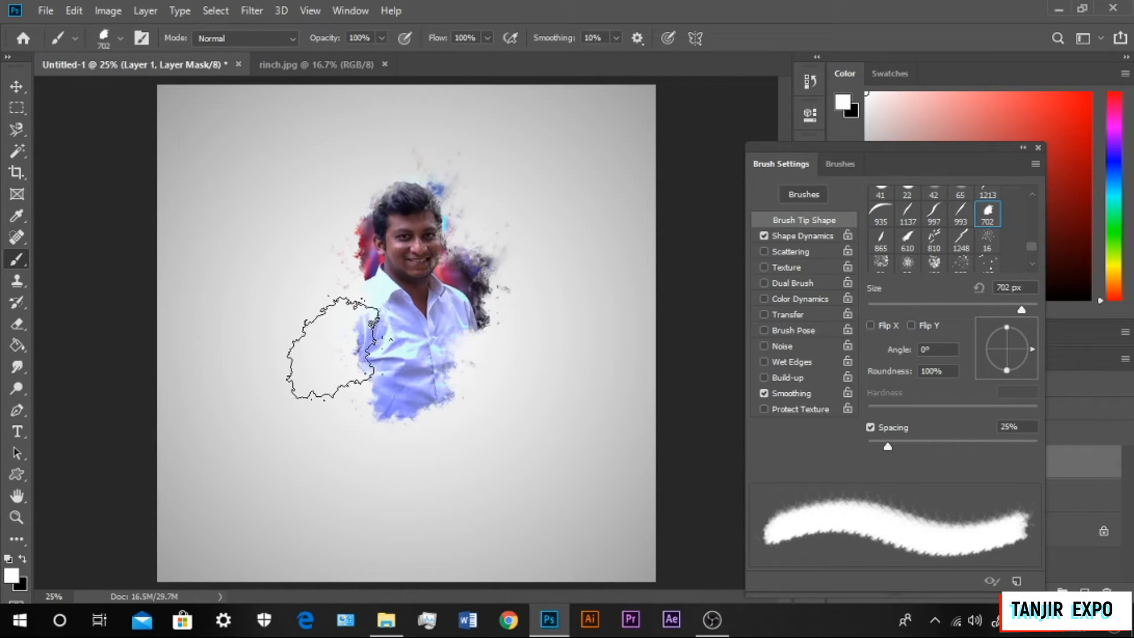
left_click(333, 348)
left_click(446, 428)
key("ctrl+z")
key("ctrl+z")
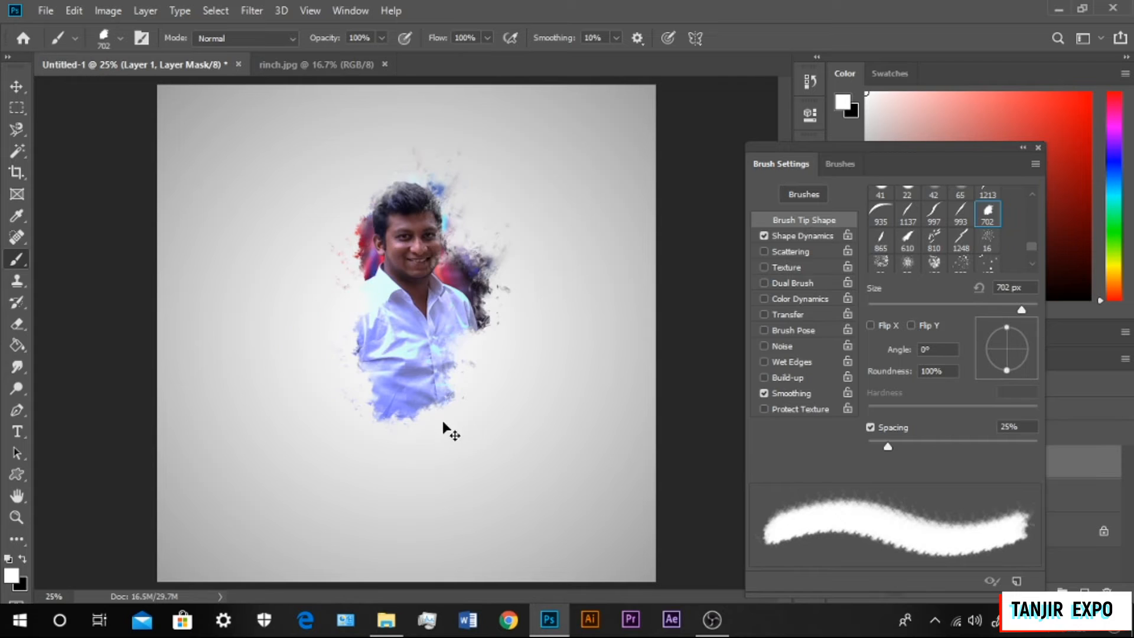
- Dab more white splatters on the mask beside the man's head, at his arm and over his legs, undoing unwanted dabs
left_click(476, 354)
left_click(333, 259)
left_click(372, 191)
left_click(385, 510)
left_click(454, 536)
left_click(358, 370)
key("ctrl+z")
left_click(350, 319)
left_click(453, 420)
key("ctrl+z")
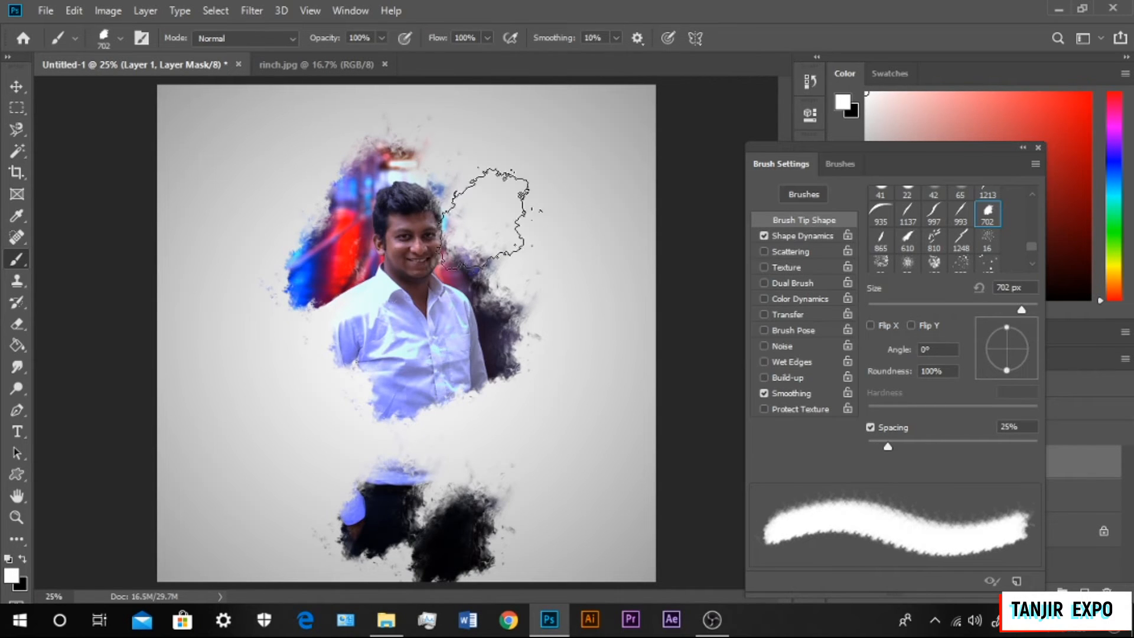
- Stamp diagonal shards at 1000 and 800 px on the mask with the 1248 px brush tip, on both sides of the man
left_click(960, 239)
left_click(507, 396)
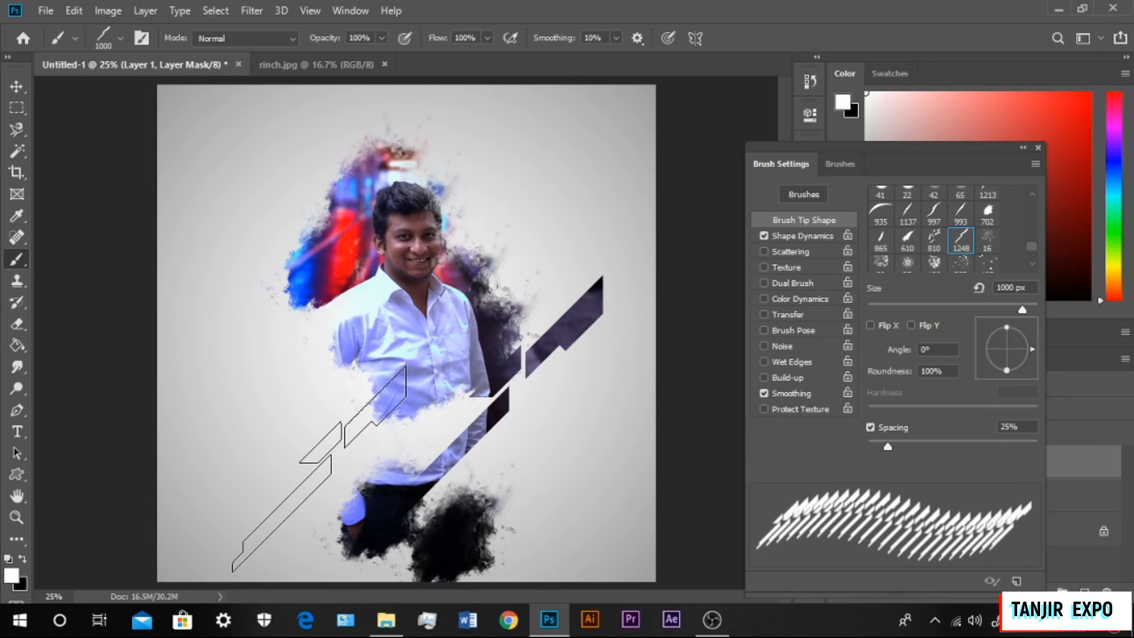
left_click(258, 383)
left_click(250, 462)
left_click(317, 430)
left_click(396, 405)
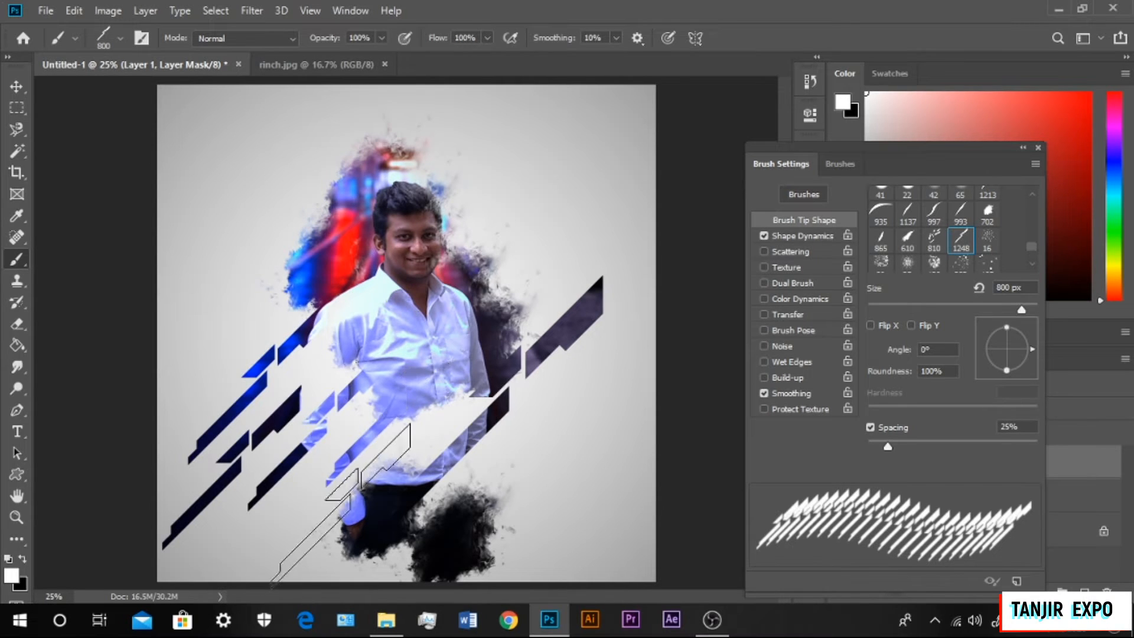
left_click(345, 505)
left_click(558, 212)
- Try stamping more diagonal shards around the man at sizes between 1300 and 600 px, and undo them
key("bracketright")
key("bracketright")
key("bracketright")
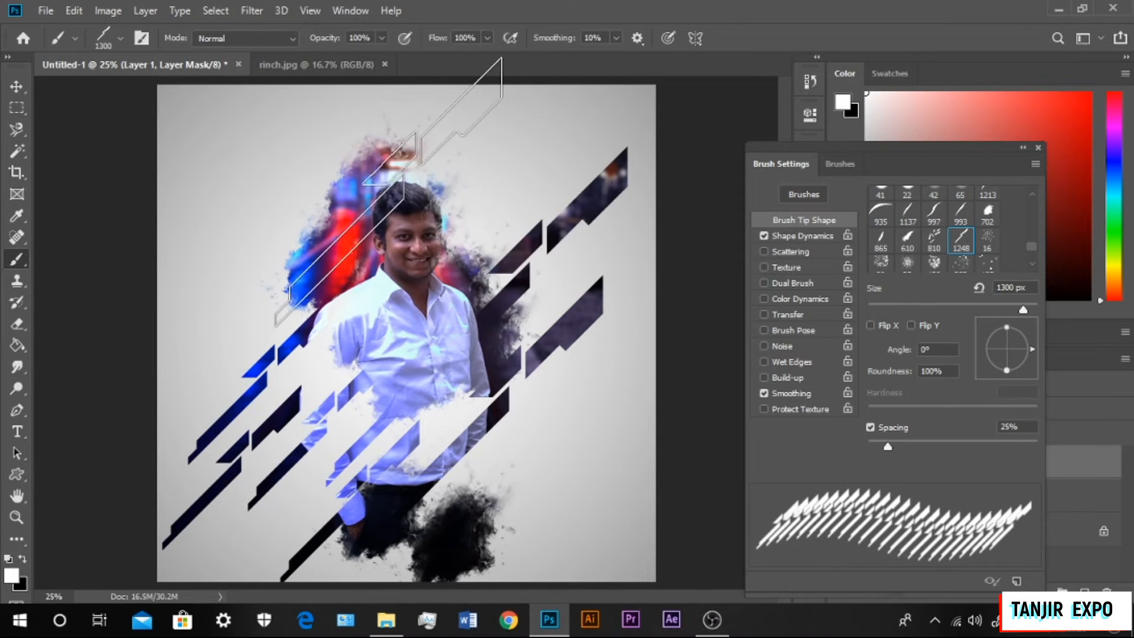
left_click(267, 266)
left_click(532, 180)
key("bracketright")
key("bracketright")
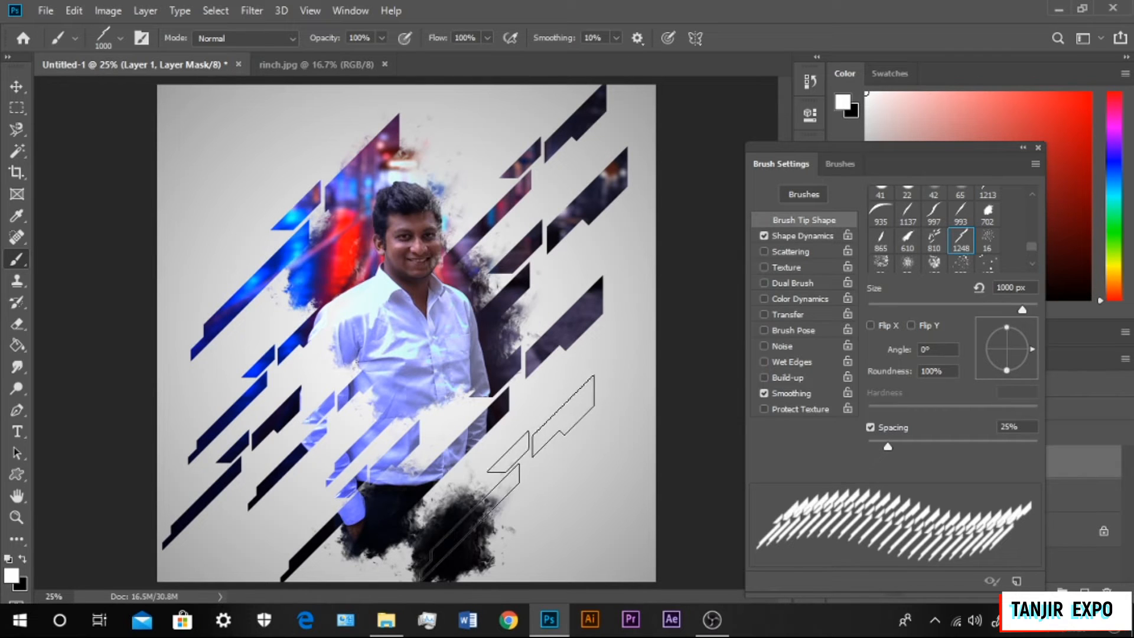
left_click(512, 459)
key("bracketleft")
key("bracketleft")
key("bracketleft")
key("bracketleft")
key("bracketleft")
key("bracketleft")
key("bracketleft")
left_click(501, 141)
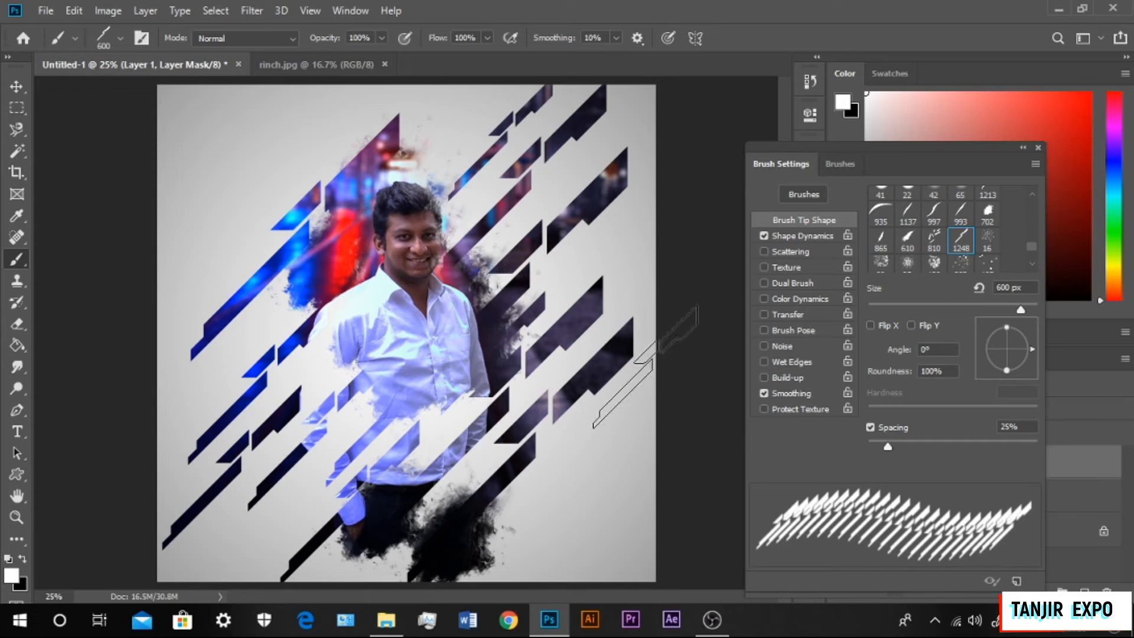
key("ctrl+z")
key("ctrl+z")
- Reveal the background around the man's head on the mask with the 702 px splatter tip reduced to 500 px
scroll(957, 236, "down", 1)
left_click(986, 202)
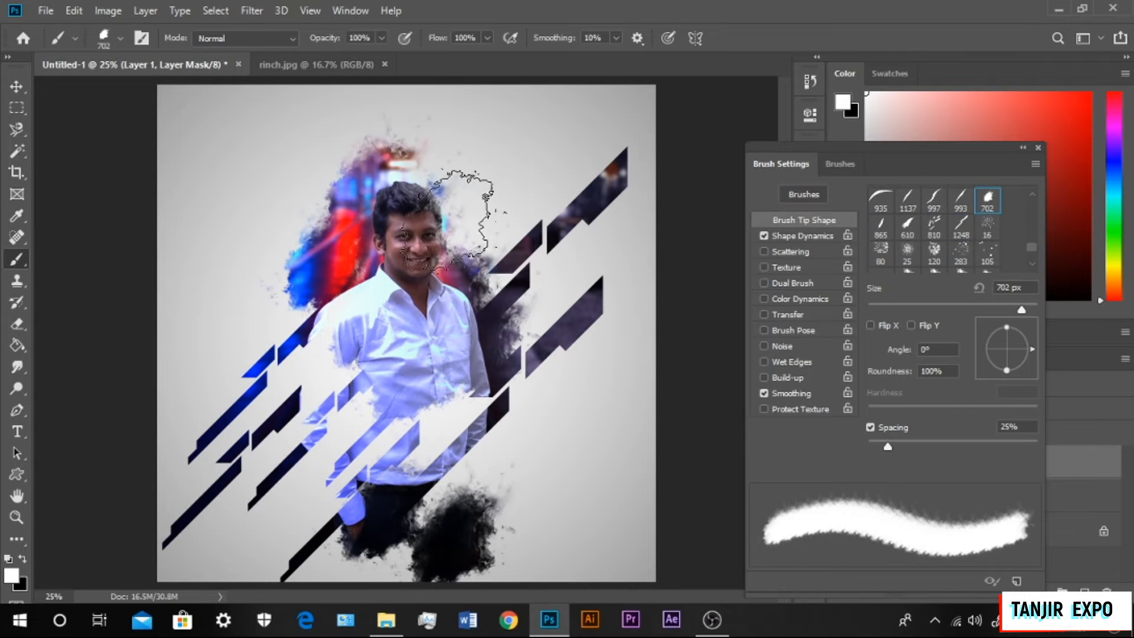
key("bracketleft")
key("bracketleft")
left_click(431, 227)
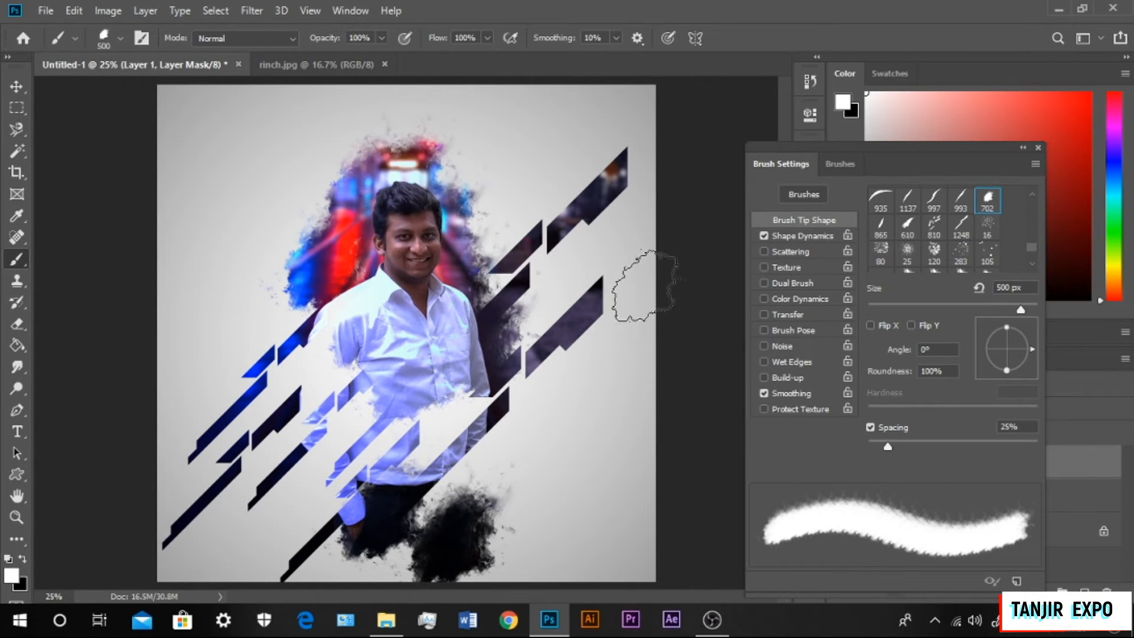
- Stamp large diagonal shards on the mask with the 1248 px tip at the upper left, upper right and lower right of the man
left_click(960, 232)
left_click(503, 216)
left_click(532, 455)
key("bracketright")
left_click(314, 218)
- Fill gaps in the mask with smaller diagonal shards of 400 to 600 px around the man and close the brush settings
key("bracketleft")
key("bracketleft")
key("bracketleft")
key("bracketleft")
key("bracketleft")
key("bracketleft")
key("bracketleft")
key("bracketleft")
key("bracketleft")
key("bracketleft")
key("bracketleft")
left_click(284, 517)
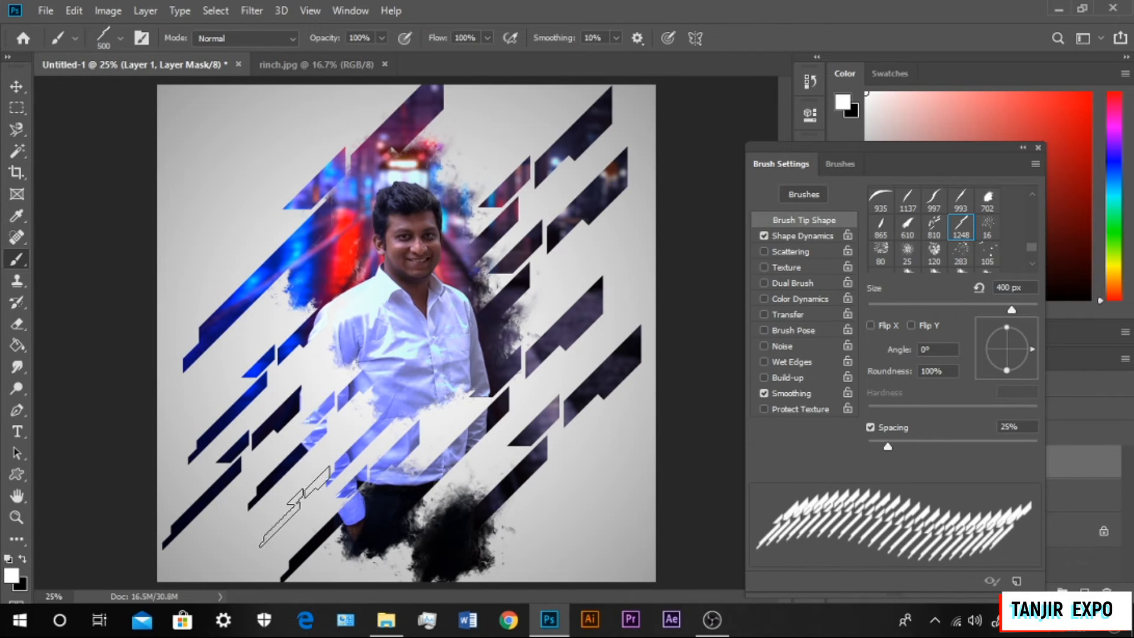
left_click(552, 304)
key("bracketleft")
left_click(526, 115)
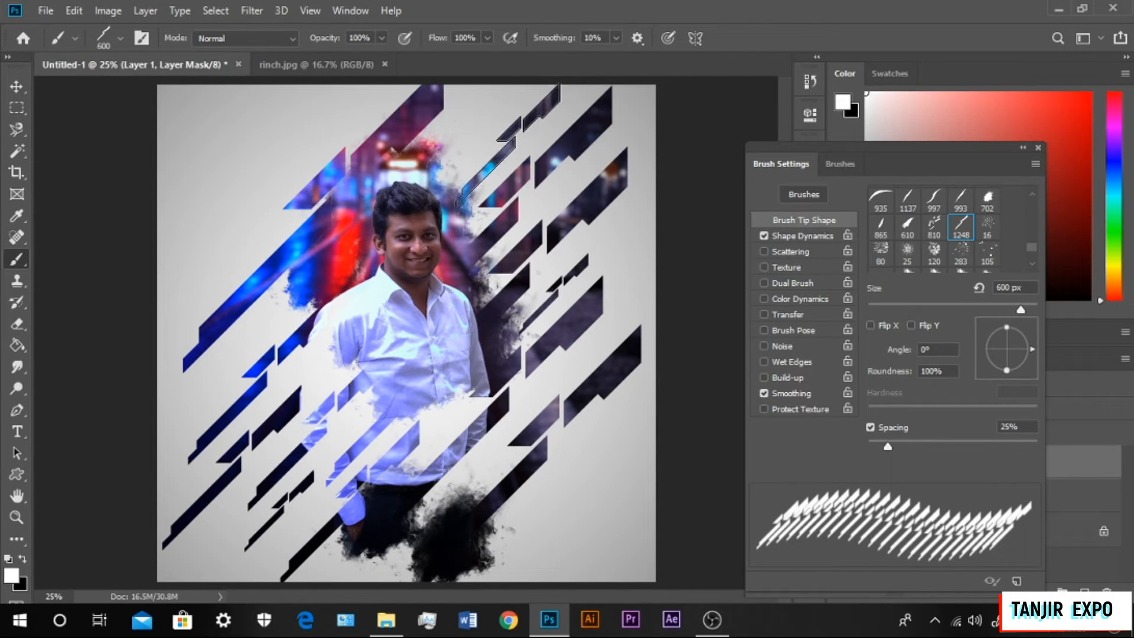
left_click(291, 295)
left_click(466, 494)
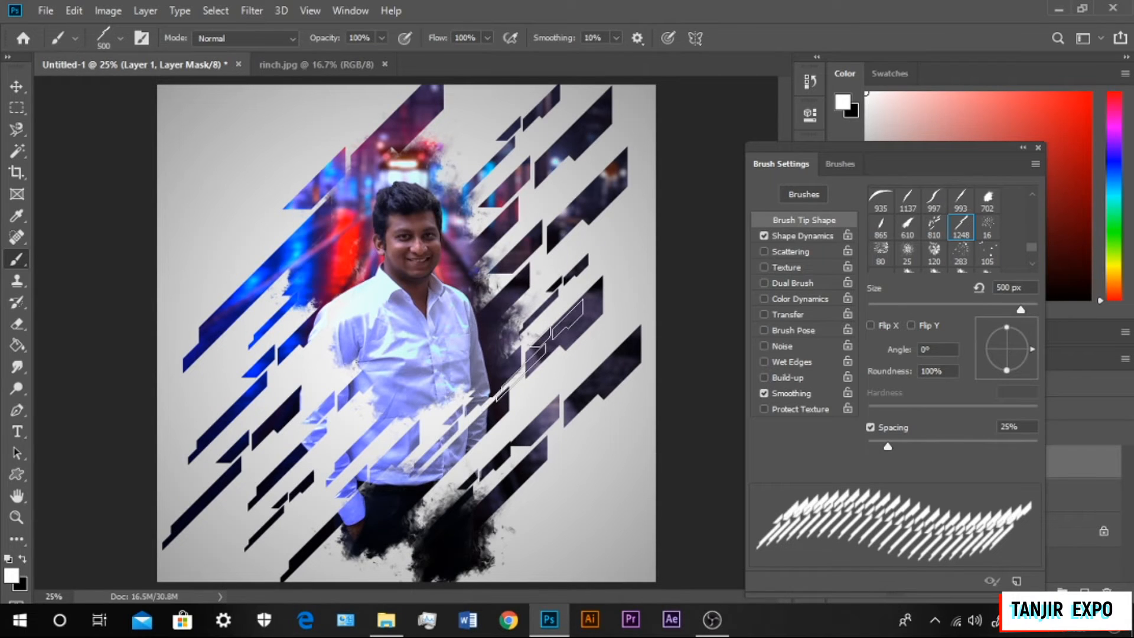
left_click(1036, 148)
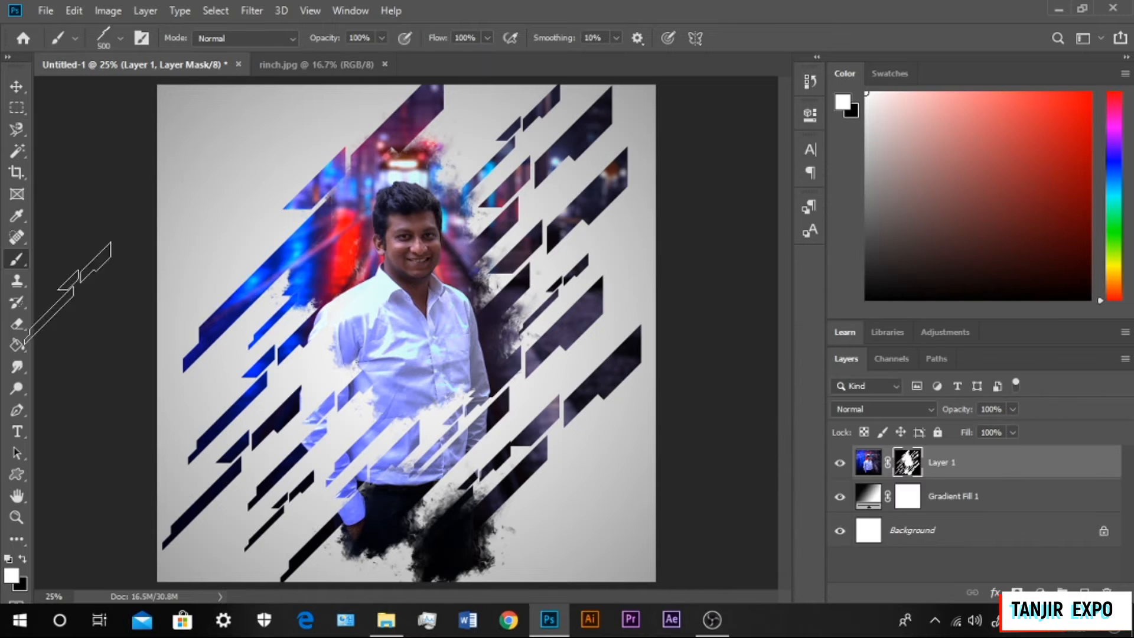
- Trim the lower edge of the dark splatter at the man's legs on Layer 1's mask with the Eraser tool
left_click(17, 236)
left_click(17, 323)
left_click(118, 322)
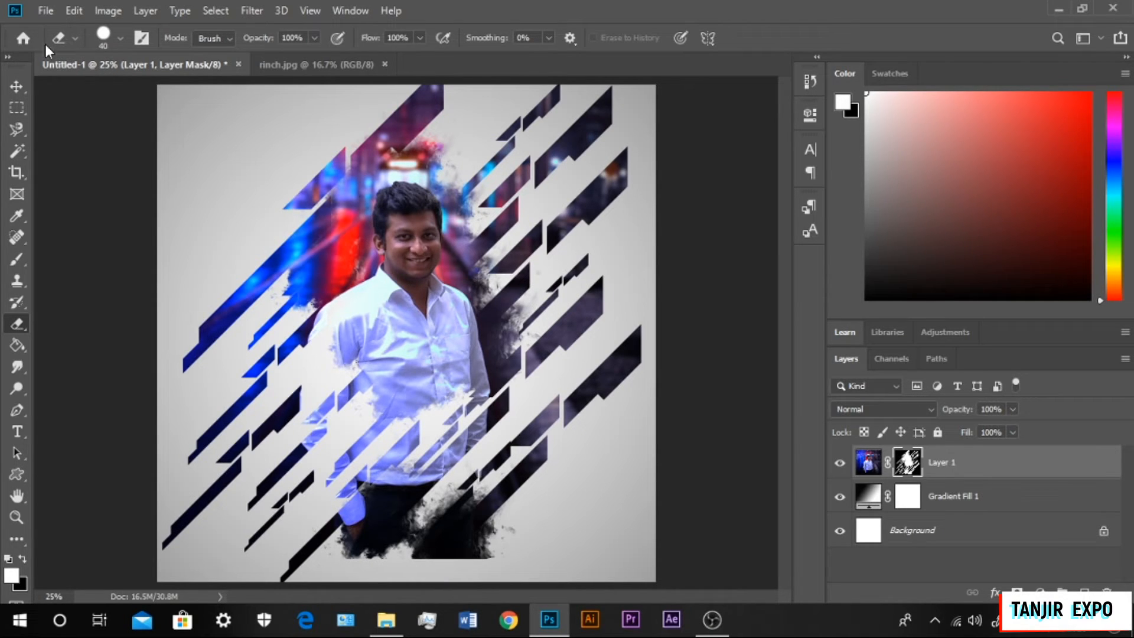
- Add white RINCH text, scale it to 64.34%, rotate it about -42.5° and place it in the canvas's upper-left area
left_click_drag(188, 143, 307, 176)
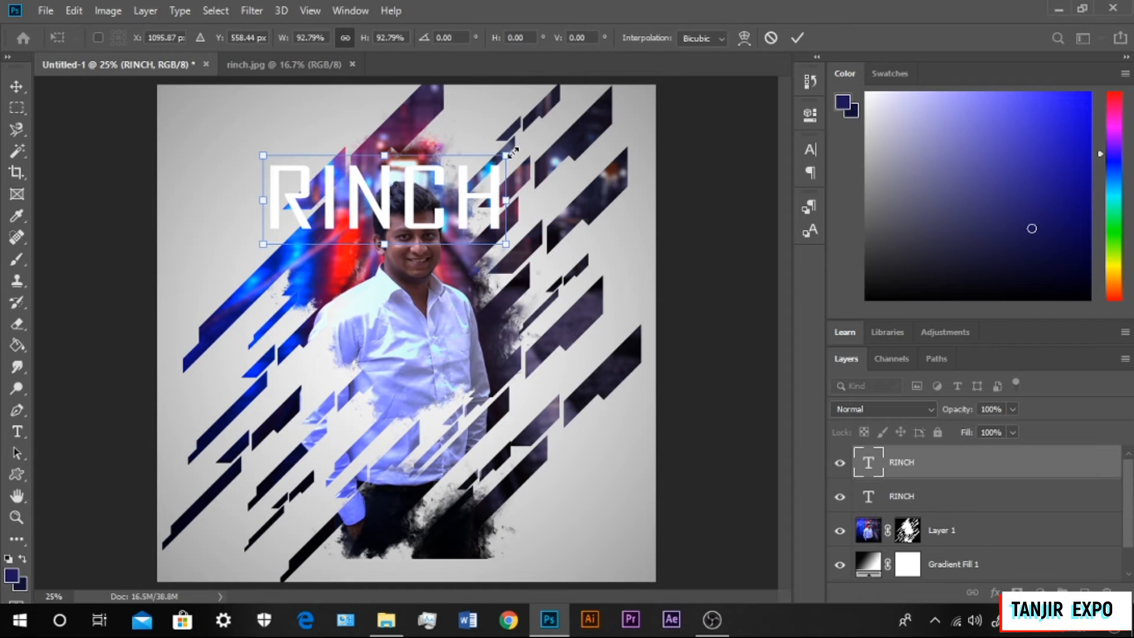
left_click_drag(512, 148, 443, 115)
left_click_drag(339, 154, 272, 119)
left_click_drag(200, 264, 243, 199)
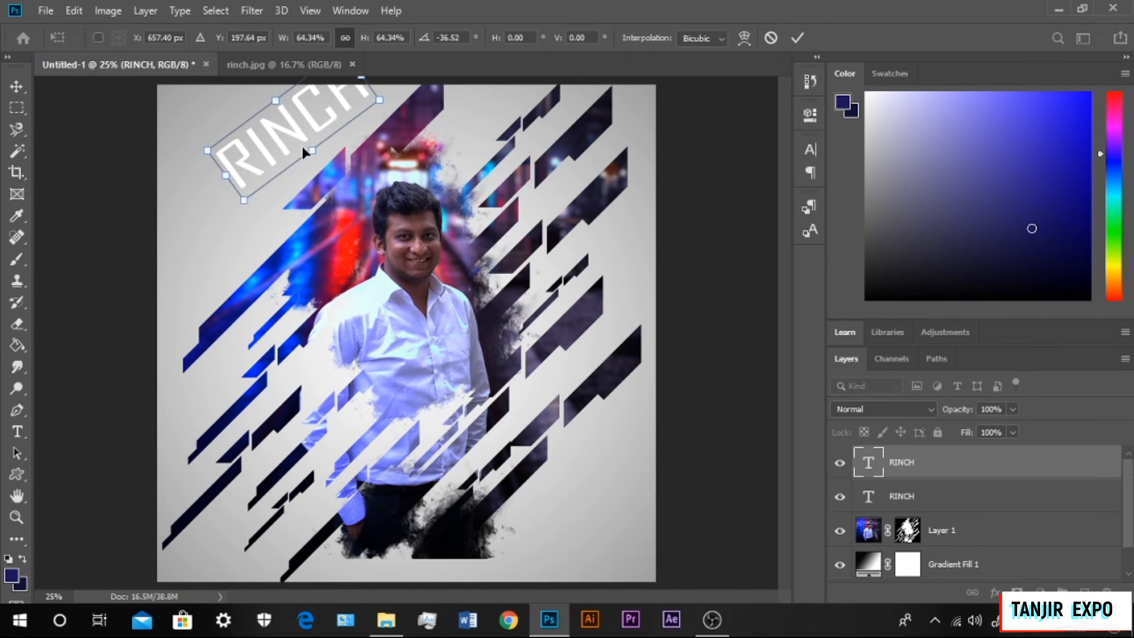
left_click_drag(300, 142, 264, 184)
left_click_drag(363, 136, 358, 124)
left_click_drag(247, 156, 238, 165)
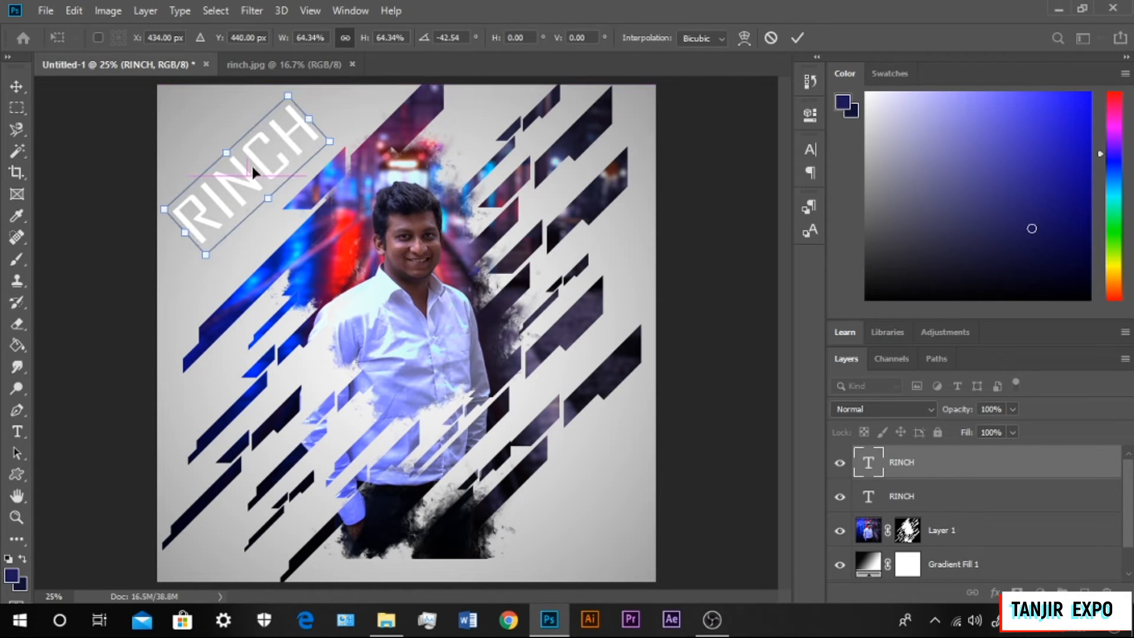
key("Return")
- Try Bell MT and Forte as the font of the rotated RINCH text
double_click(290, 144)
left_click(239, 37)
scroll(266, 283, "down", 2)
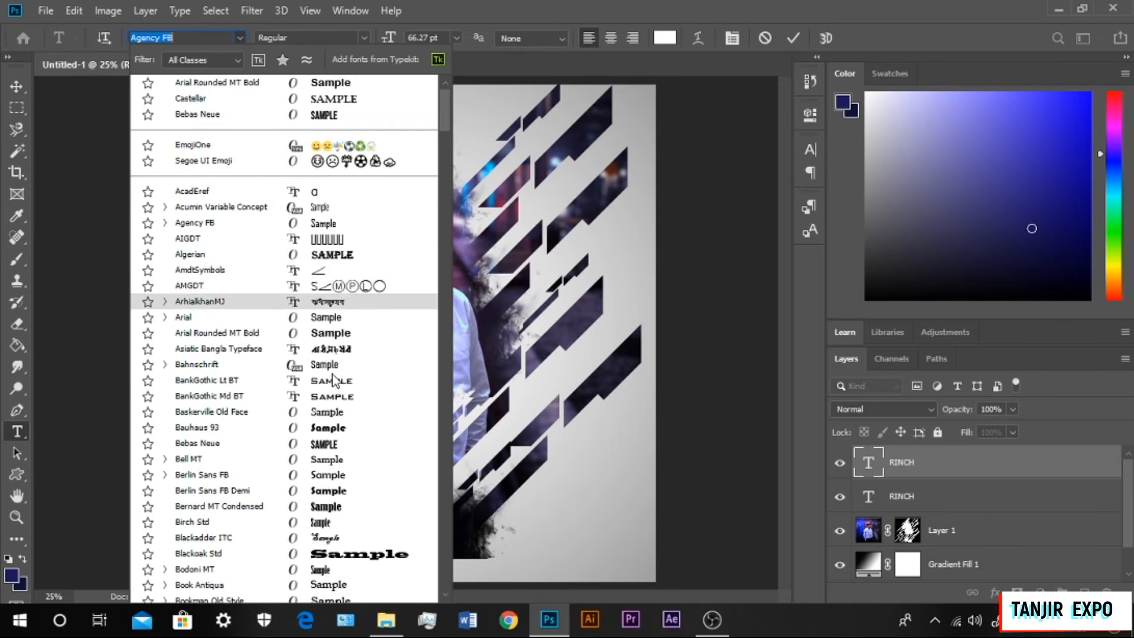
left_click(302, 285)
left_click(239, 37)
scroll(295, 355, "down", 1)
left_click(335, 483)
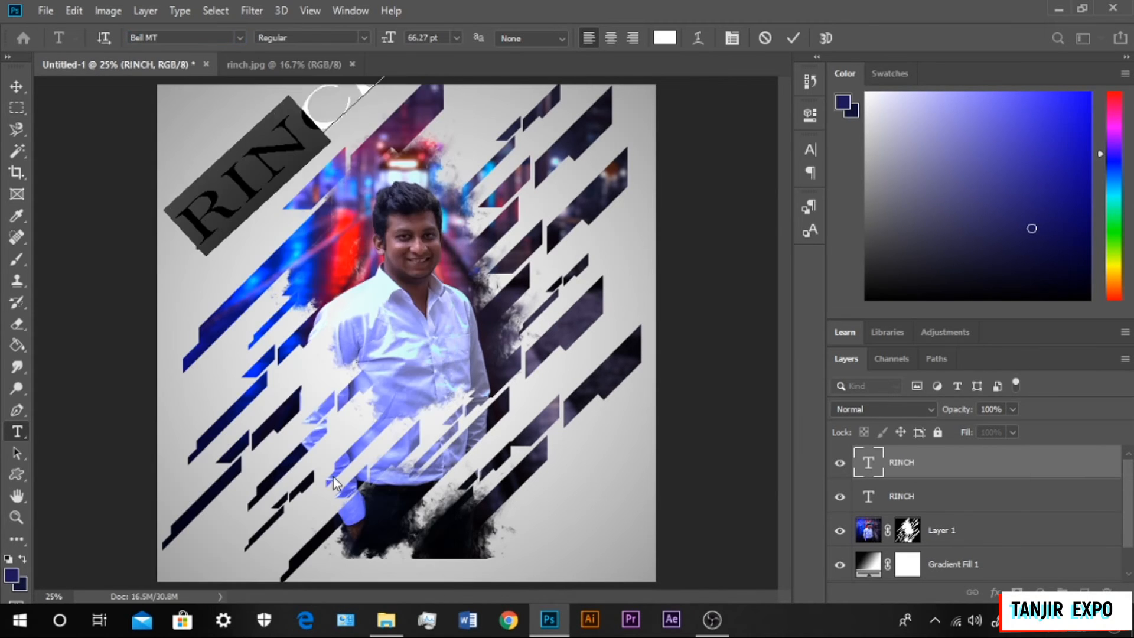
left_click(239, 37)
scroll(351, 498, "down", 5)
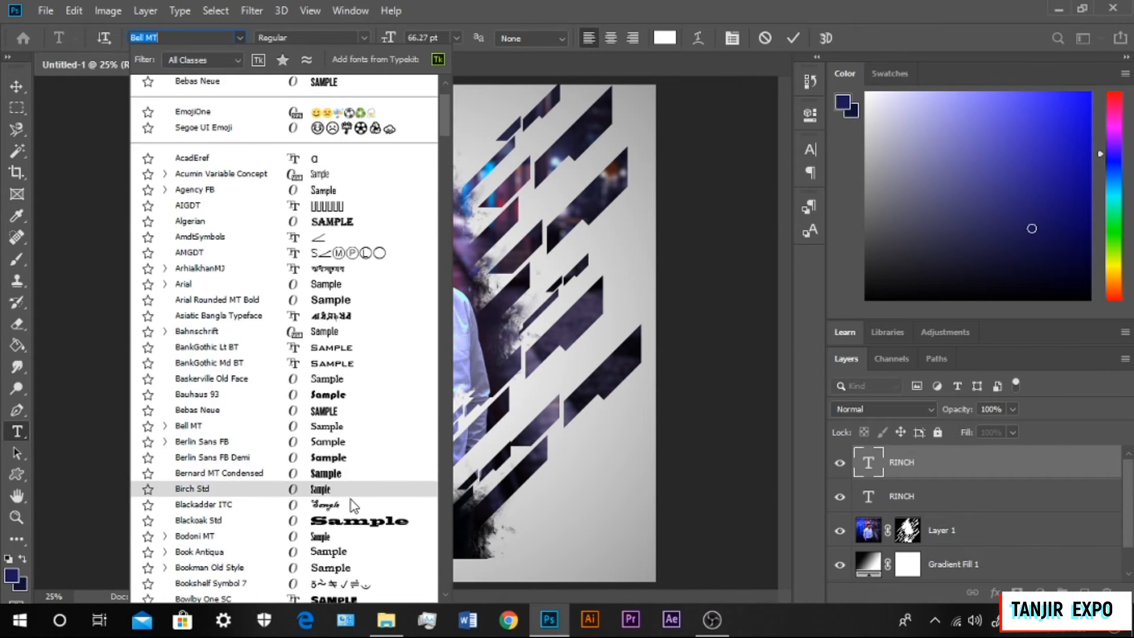
scroll(344, 464, "down", 12)
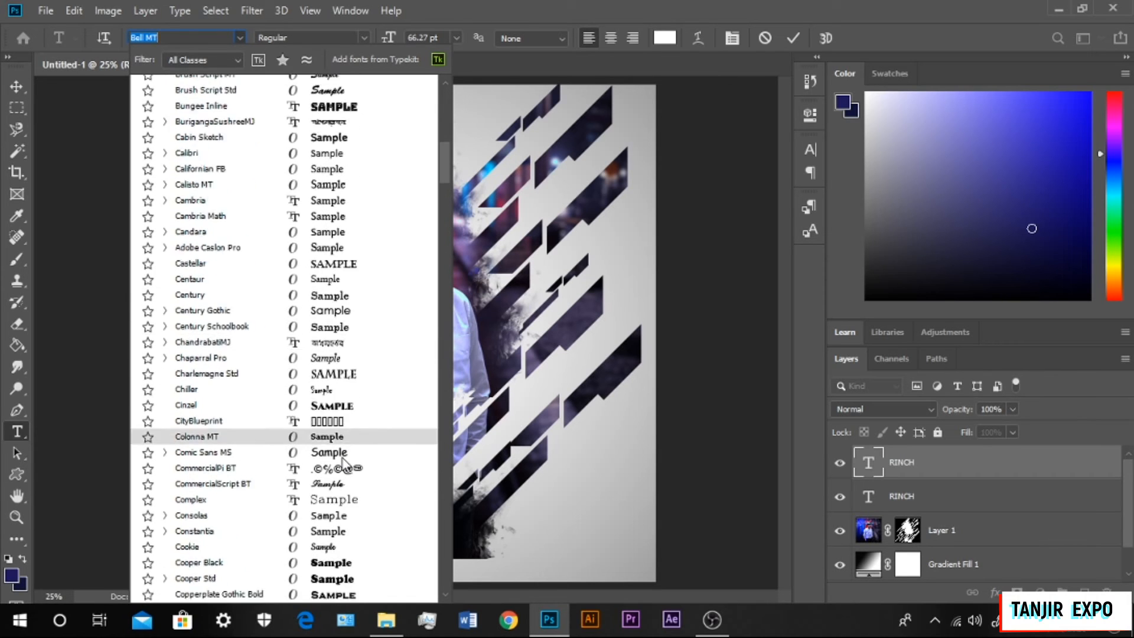
scroll(344, 464, "down", 11)
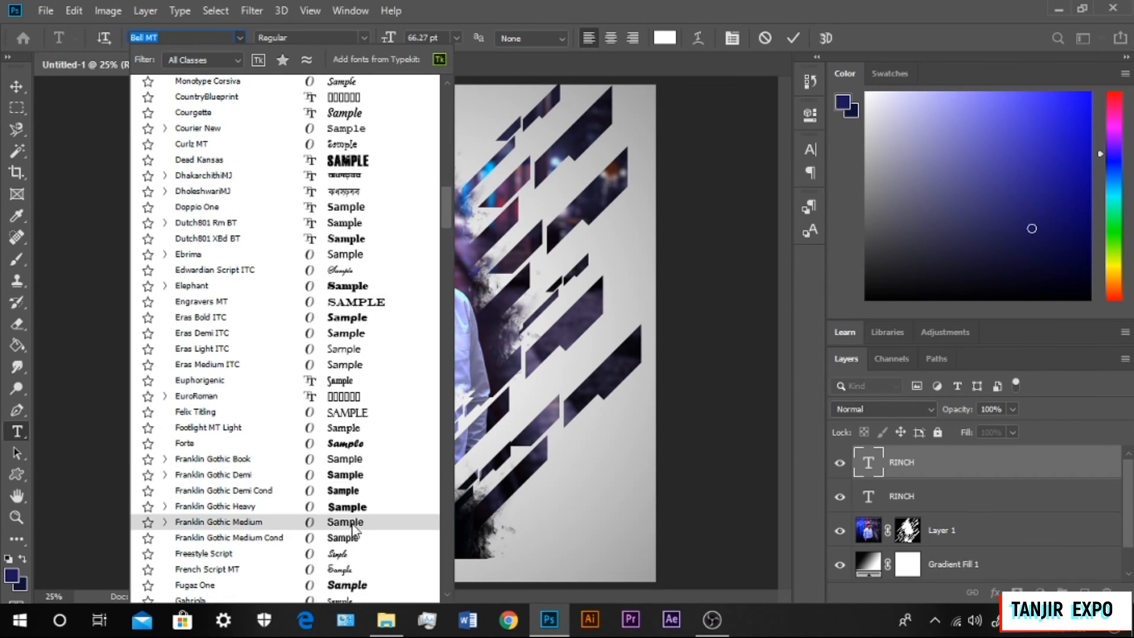
left_click(367, 317)
- Scale the rotated RINCH text down to 45% and keep it in the canvas's upper-left corner
left_click(17, 87)
left_click(172, 246)
left_click_drag(180, 234, 186, 319)
left_click_drag(432, 331, 293, 201)
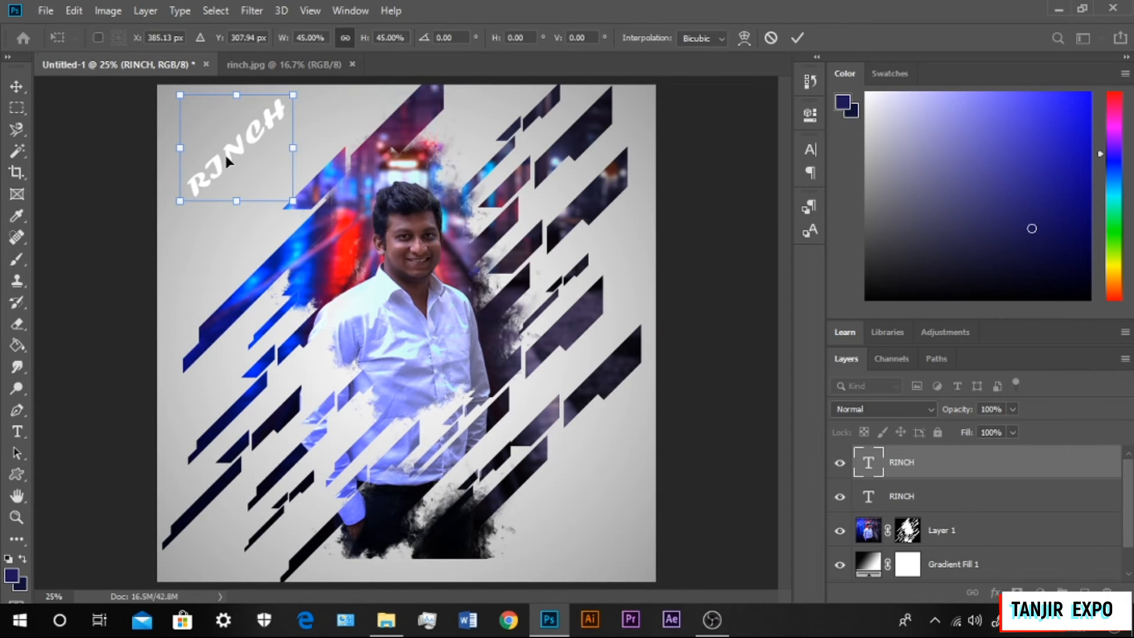
key("Return")
- Set the rotated RINCH text to the BankGothic Lt BT font at 26.82 pt
double_click(218, 171)
key("BackSpace")
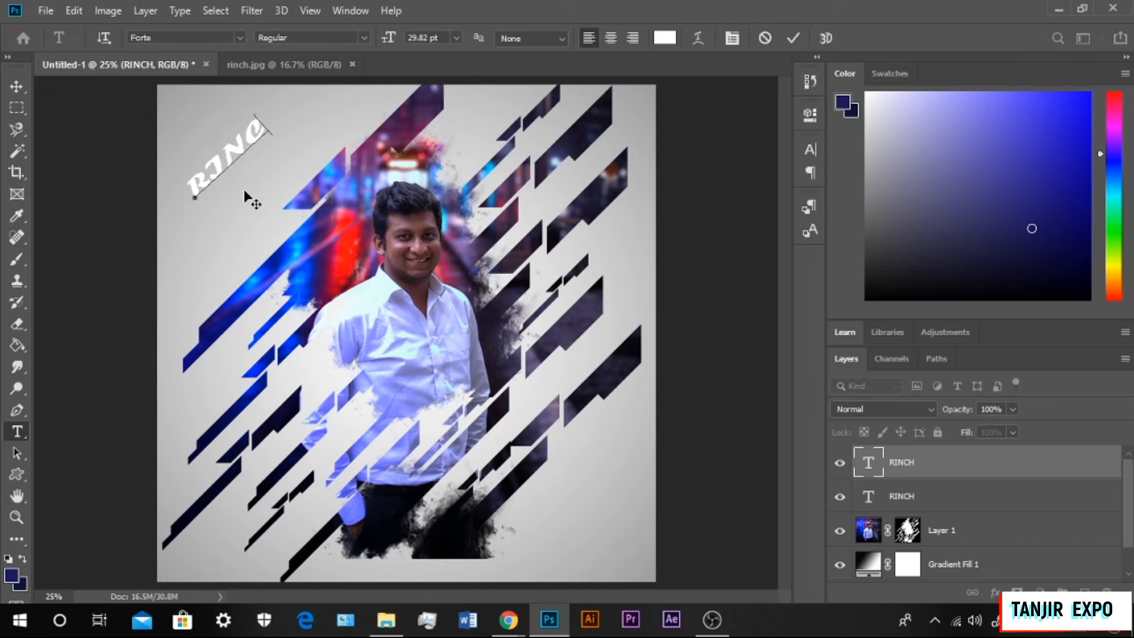
key("ctrl+a")
left_click(239, 37)
left_click(251, 143)
left_click(456, 37)
left_click_drag(394, 42, 392, 45)
left_click(235, 165)
key("ctrl+a")
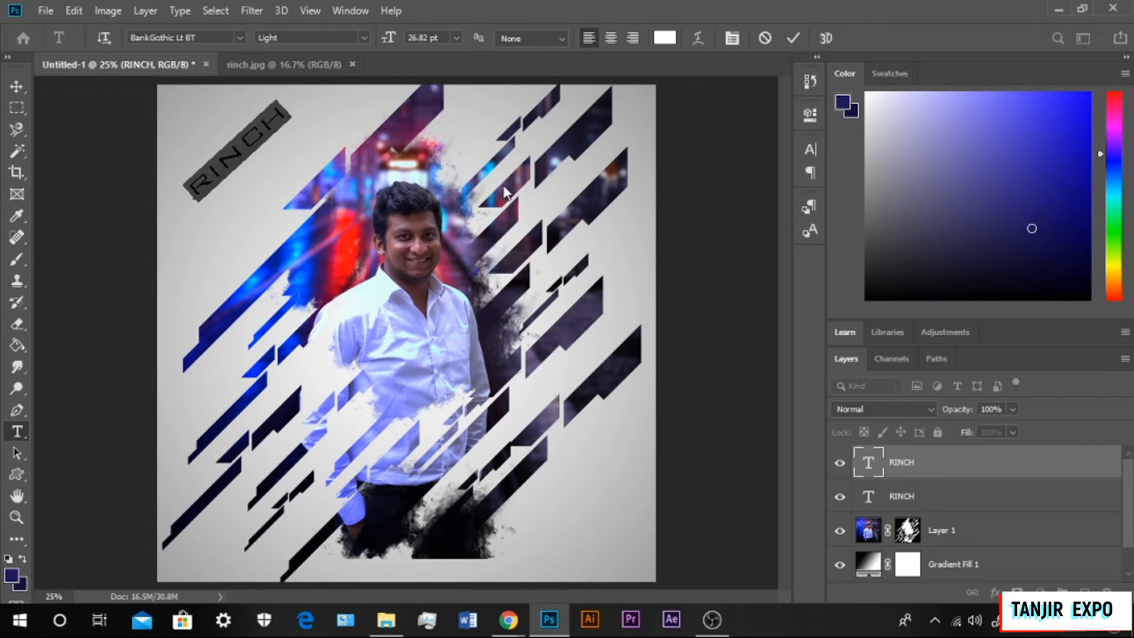
left_click(348, 10)
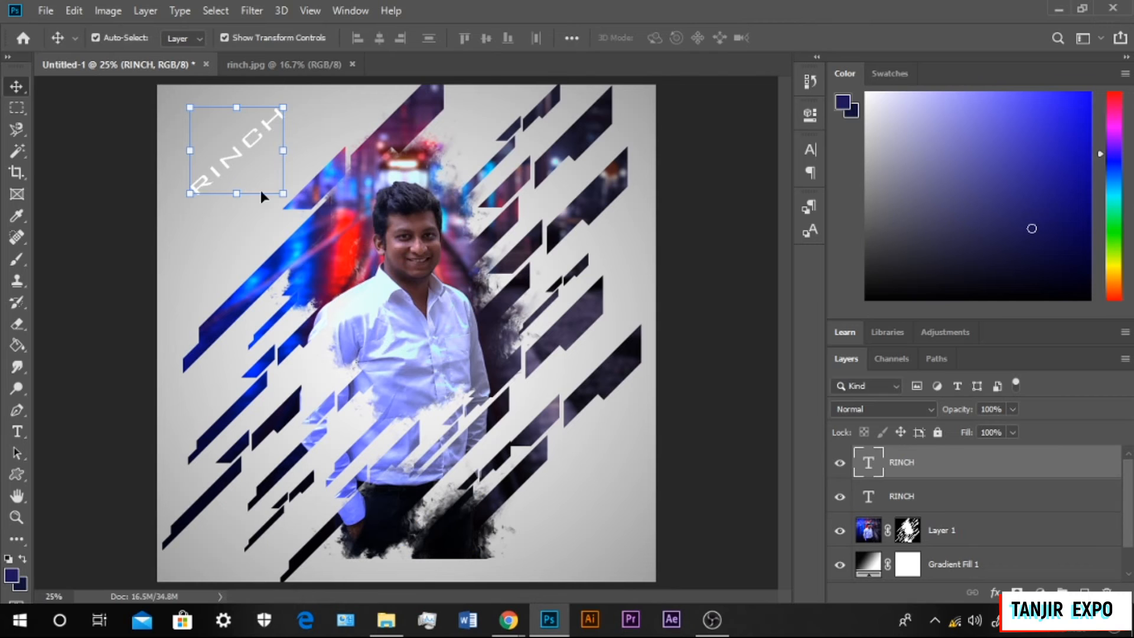
- Move the rotated RINCH text slightly down and delete the duplicate RINCH text layer below it
left_click_drag(277, 190, 276, 212)
key("Return")
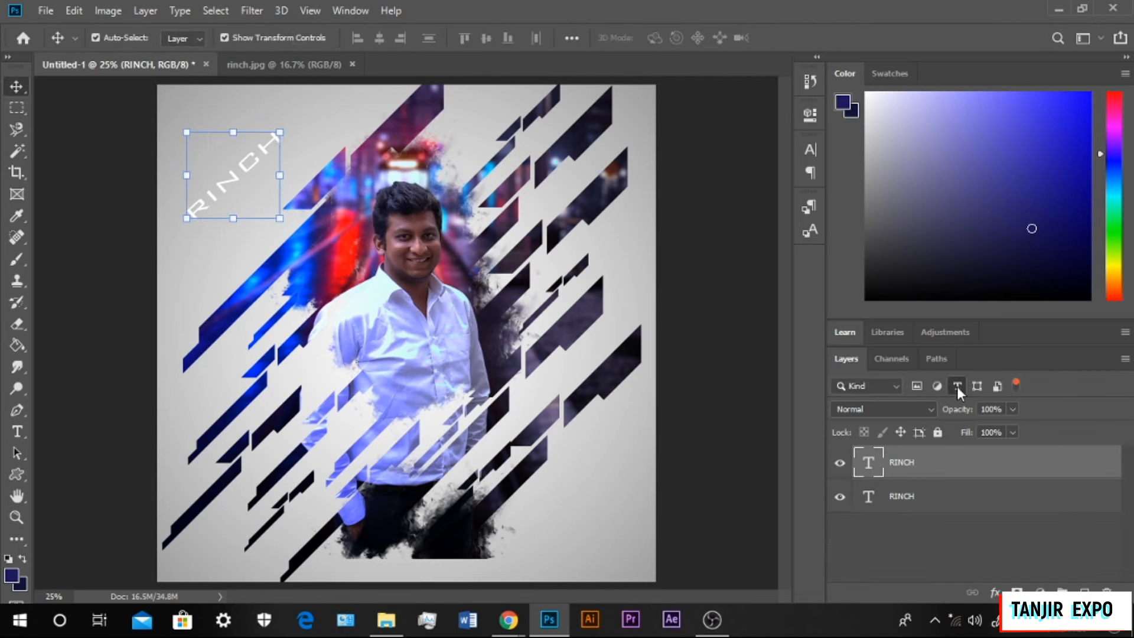
left_click(968, 496)
right_click(979, 497)
left_click(803, 98)
- Change the RINCH text's colour to black (000000)
double_click(253, 163)
left_click(12, 575)
type("000000")
key("Return")
left_click(968, 496)
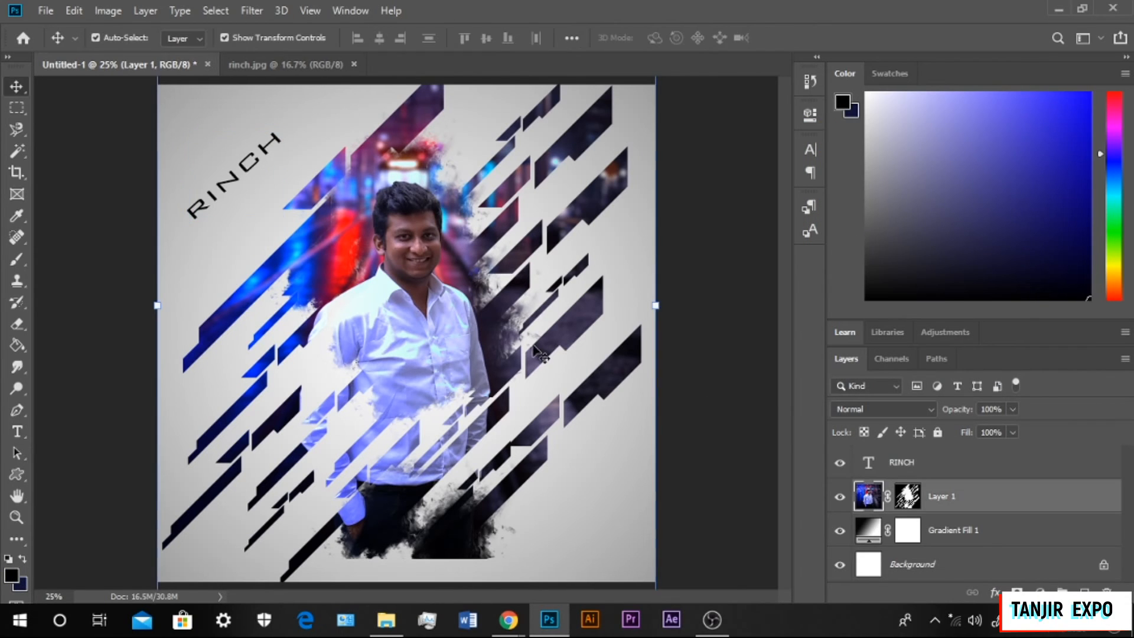
- Try the RINCH text in the canvas's lower-right corner, enlarge it to 126.76%, and place it back in the upper-left corner
left_click(243, 169)
left_click_drag(287, 125, 593, 485)
left_click_drag(624, 451, 642, 433)
left_click_drag(525, 544, 506, 562)
left_click_drag(579, 491, 593, 511)
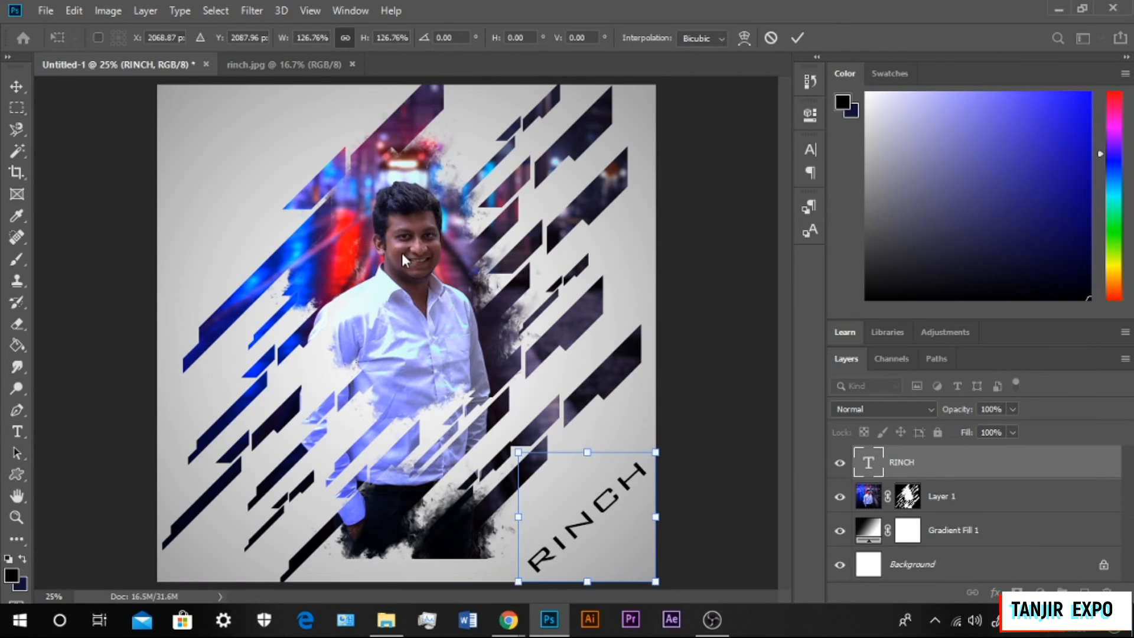
left_click_drag(615, 513, 278, 171)
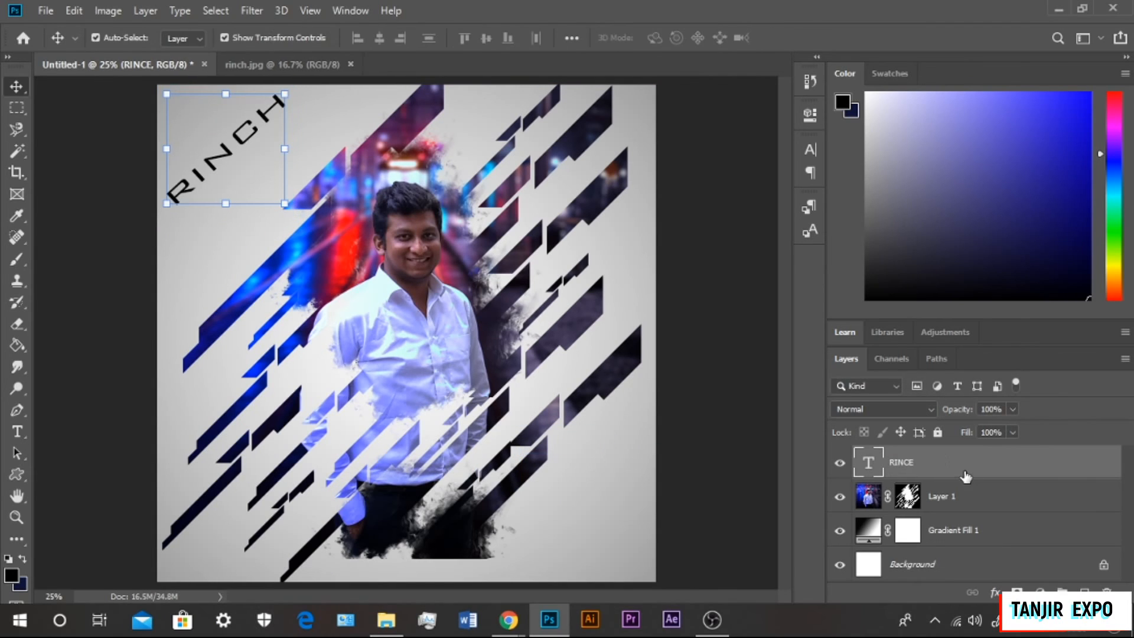
- Correct the rotated text to RINCE and move it slightly down and to the right, closer to the diagonal shards
left_click(637, 207)
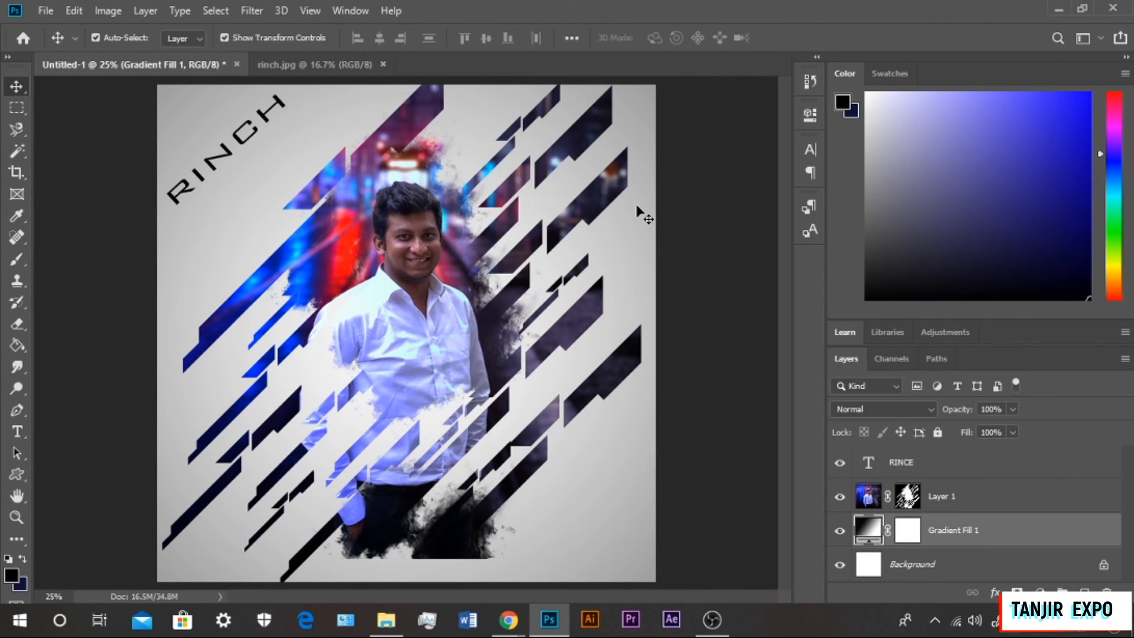
double_click(232, 138)
left_click(239, 133)
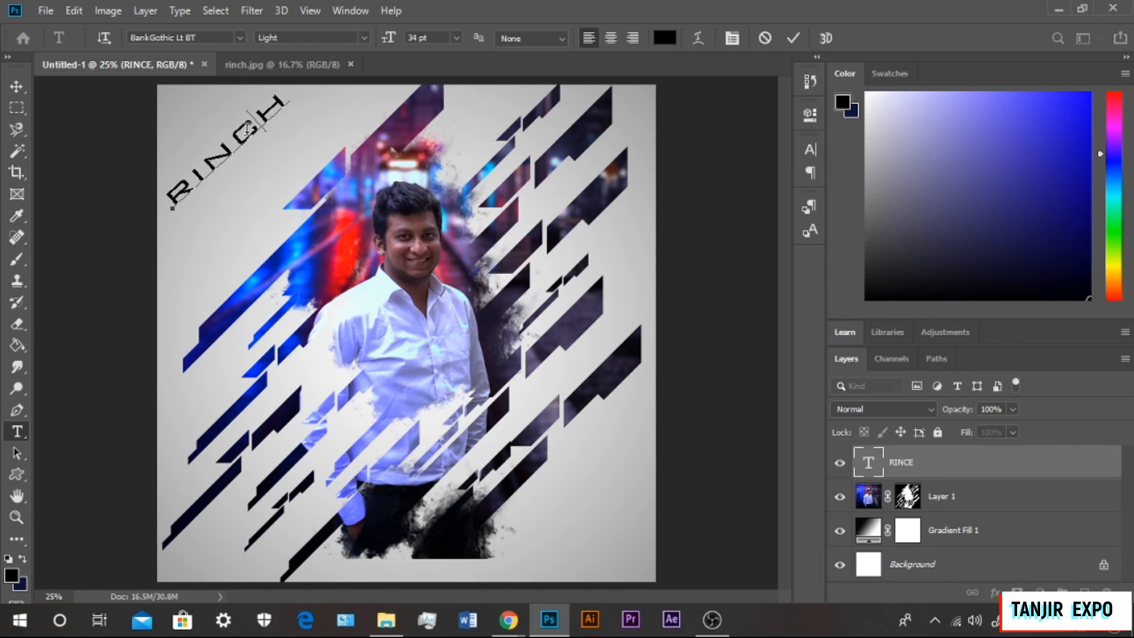
key("ctrl+Return")
key("v")
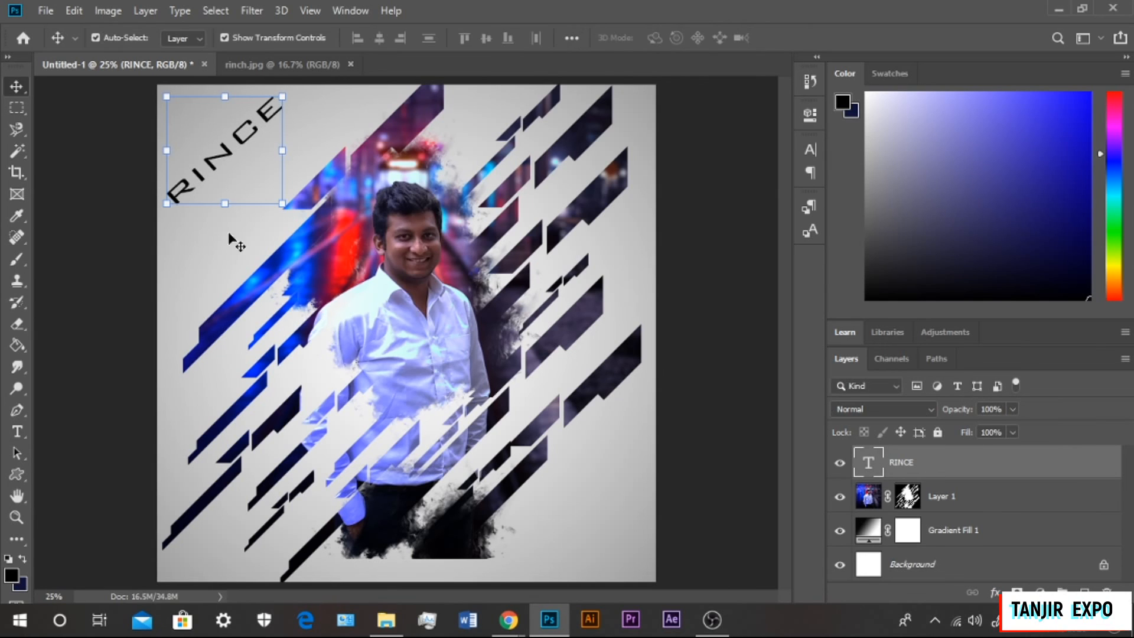
left_click_drag(226, 157, 261, 188)
left_click(631, 480)
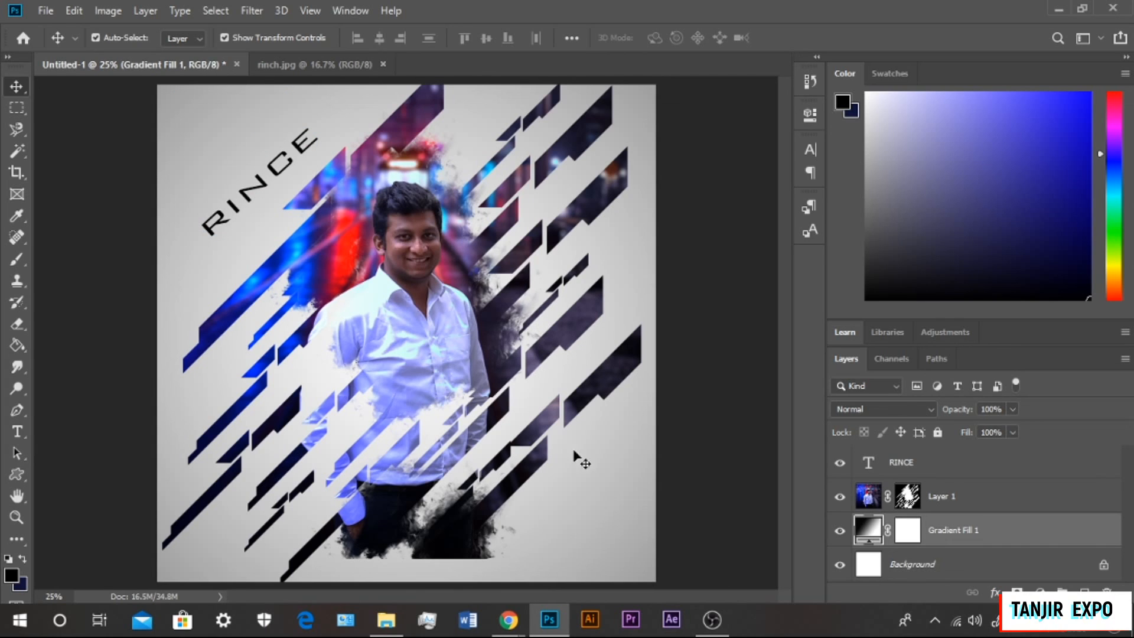
double_click(274, 158)
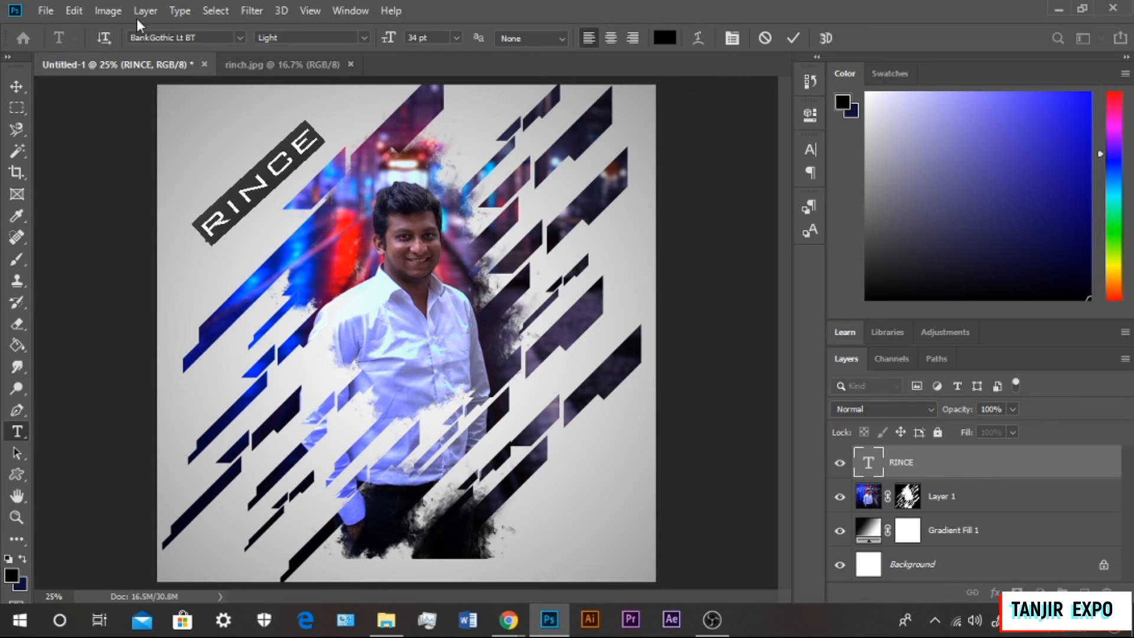
left_click(350, 11)
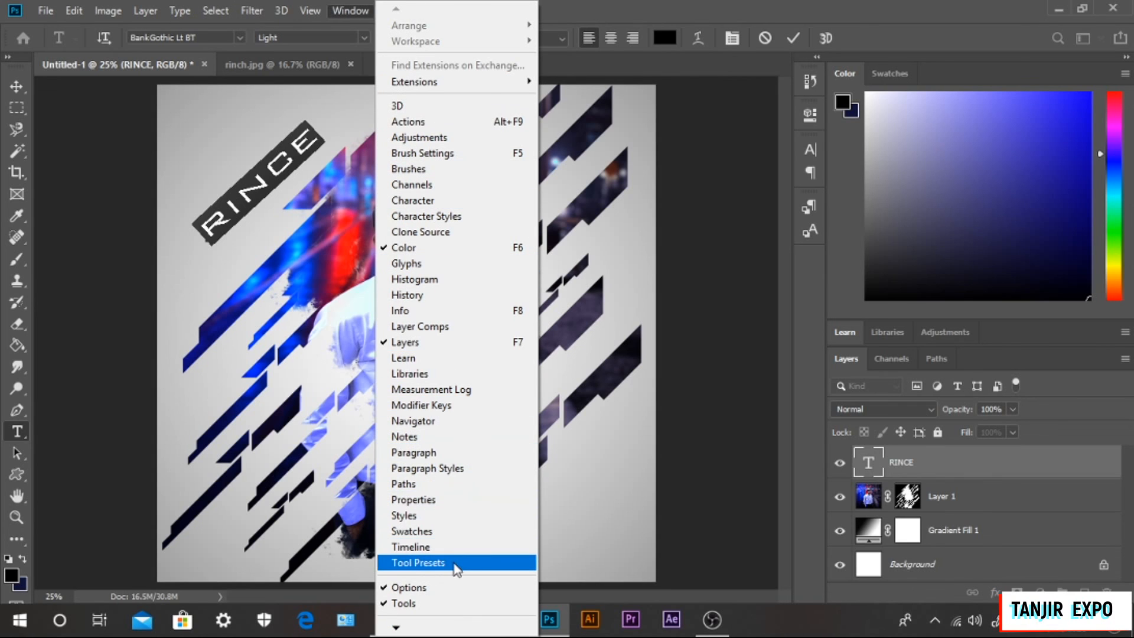
mouse_move(393, 625)
left_click(446, 528)
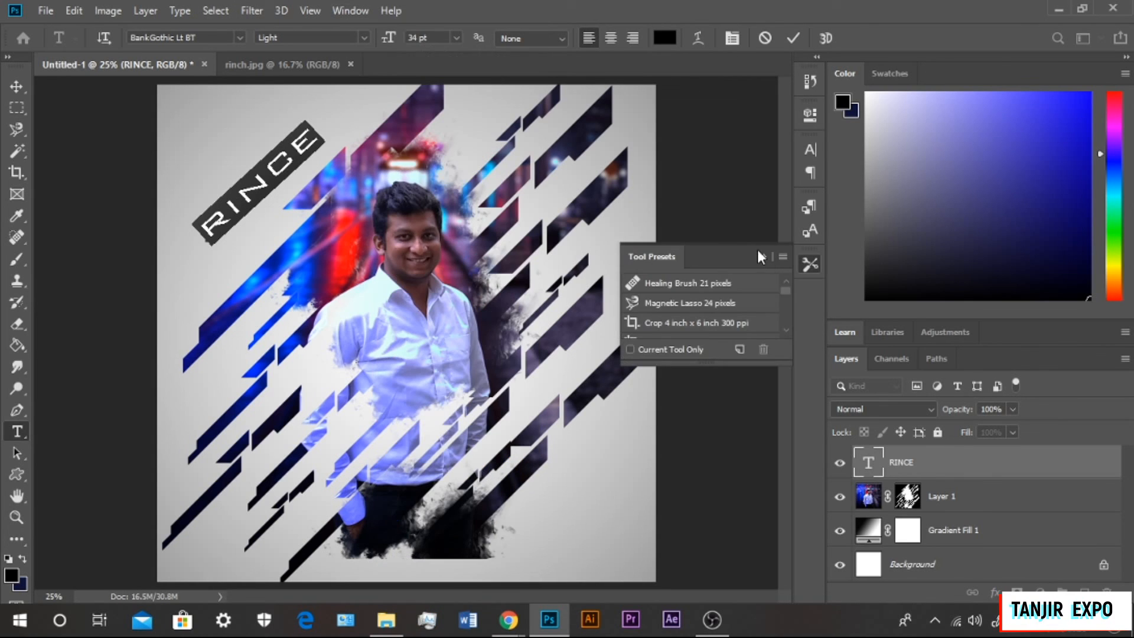
left_click(593, 471)
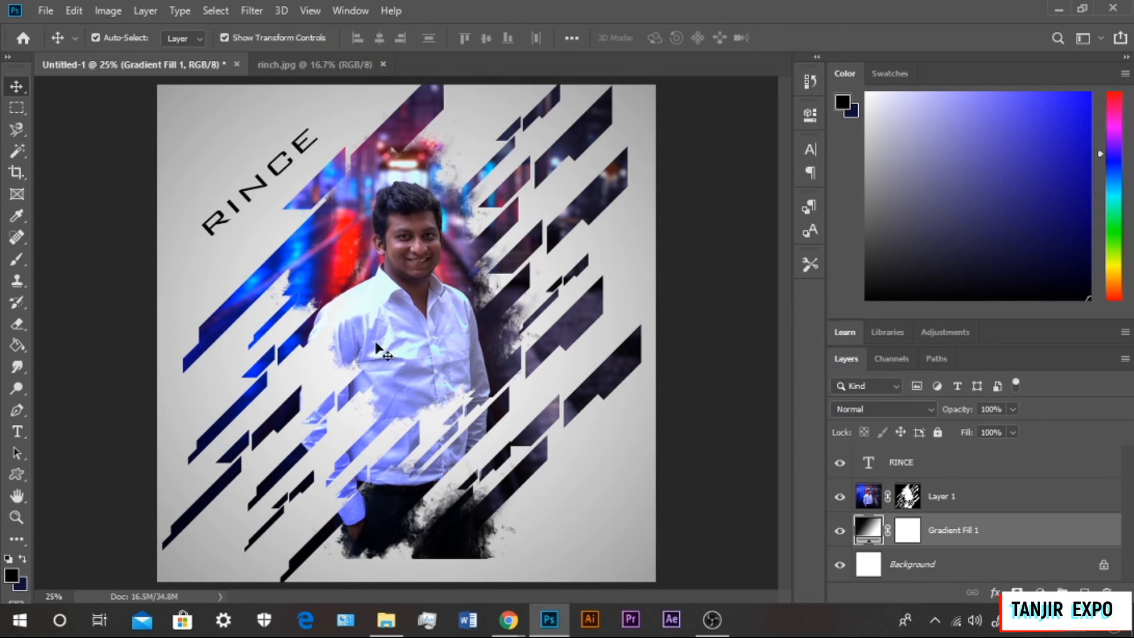
- Select Layer 1, the masked photo composite of the man
left_click(535, 452)
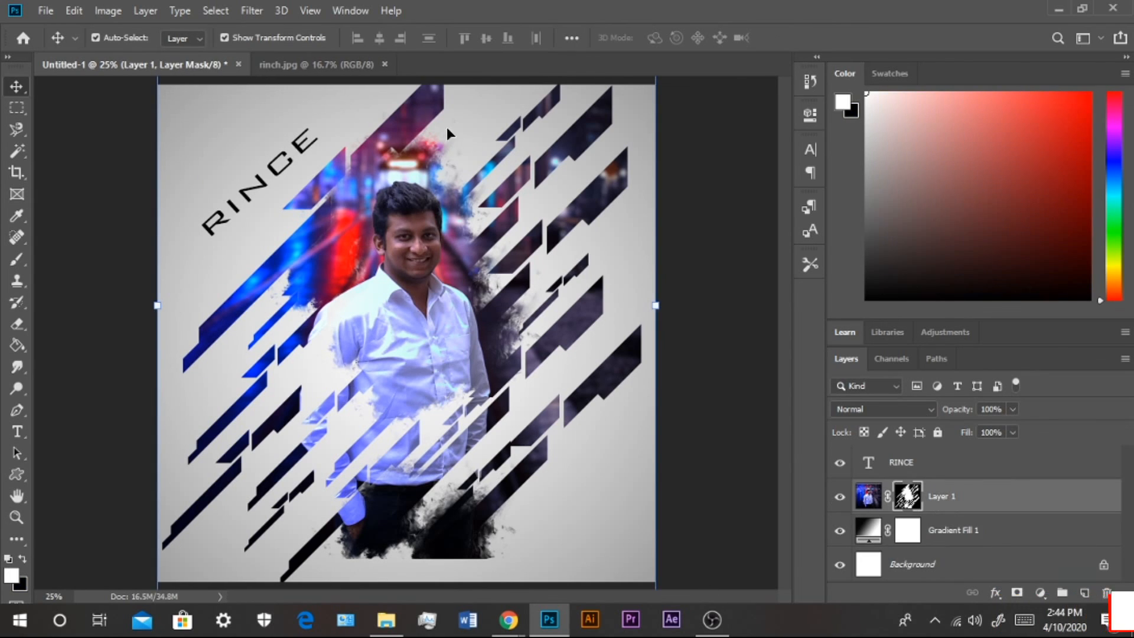